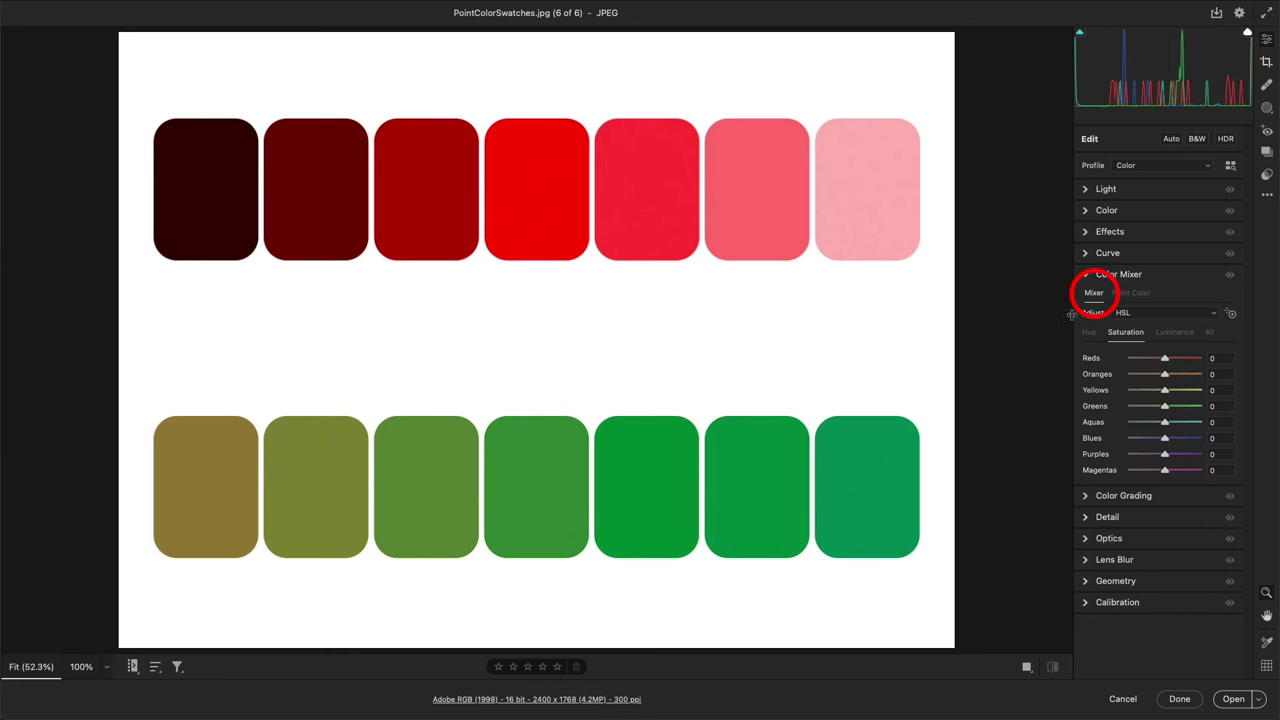
Try a slight Reds saturation drop, then switch the Color Mixer to Point Color
mouse_move(1168, 366)
left_mouse_down()
mouse_move(1130, 360)
mouse_move(1207, 364)
mouse_move(1131, 362)
mouse_move(1164, 364)
left_mouse_up()
left_click(1135, 294)
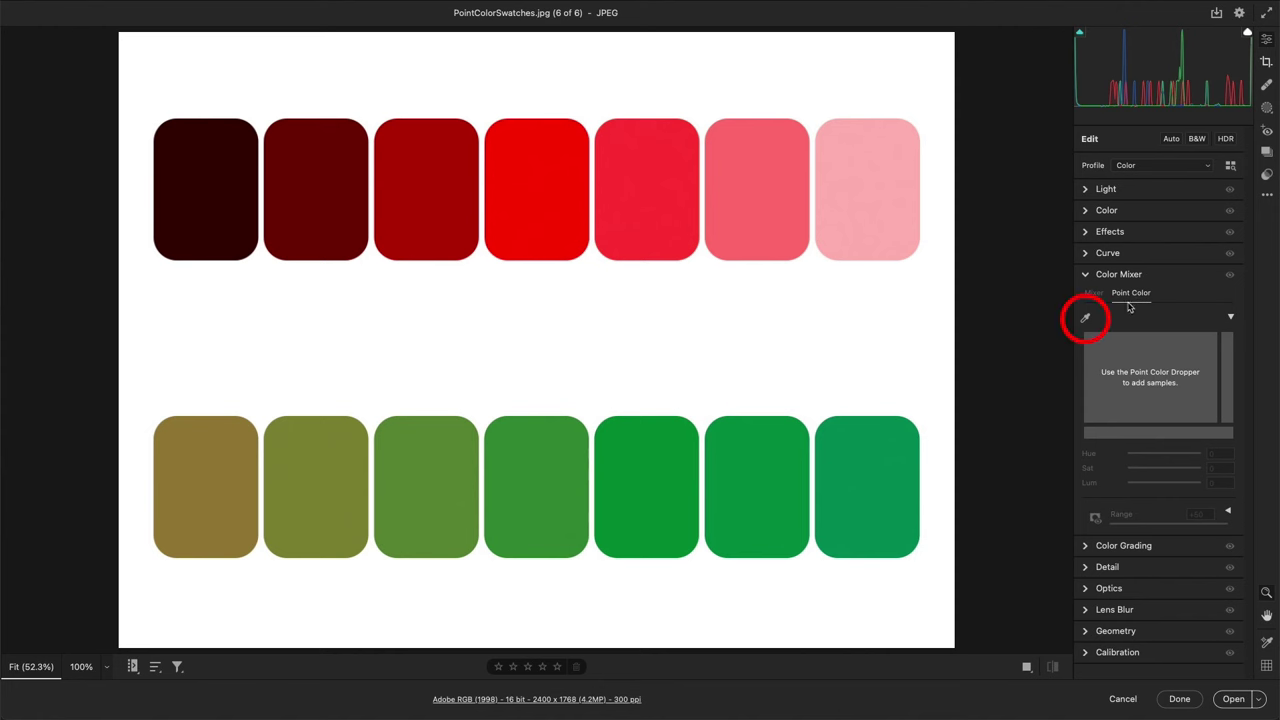
Sample the light pink swatch and adjust its hue, saturation and luminance toward a softer pink
left_click(1086, 320)
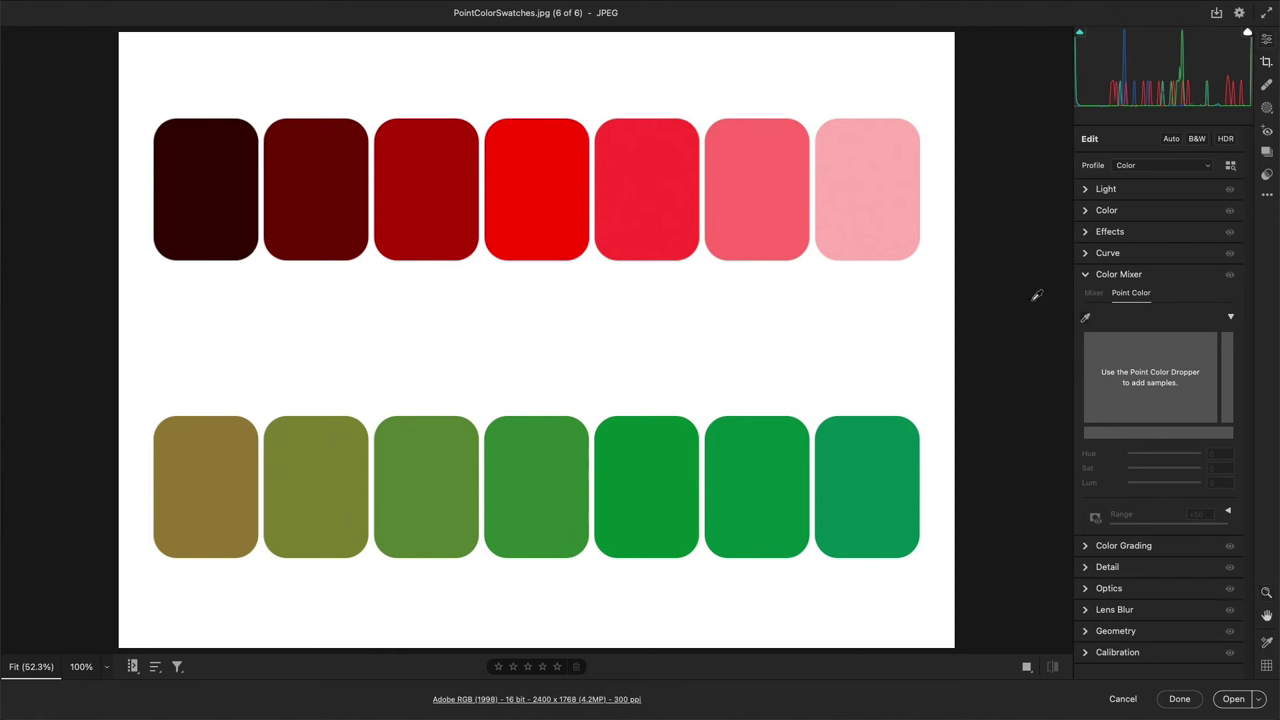
left_click(862, 202)
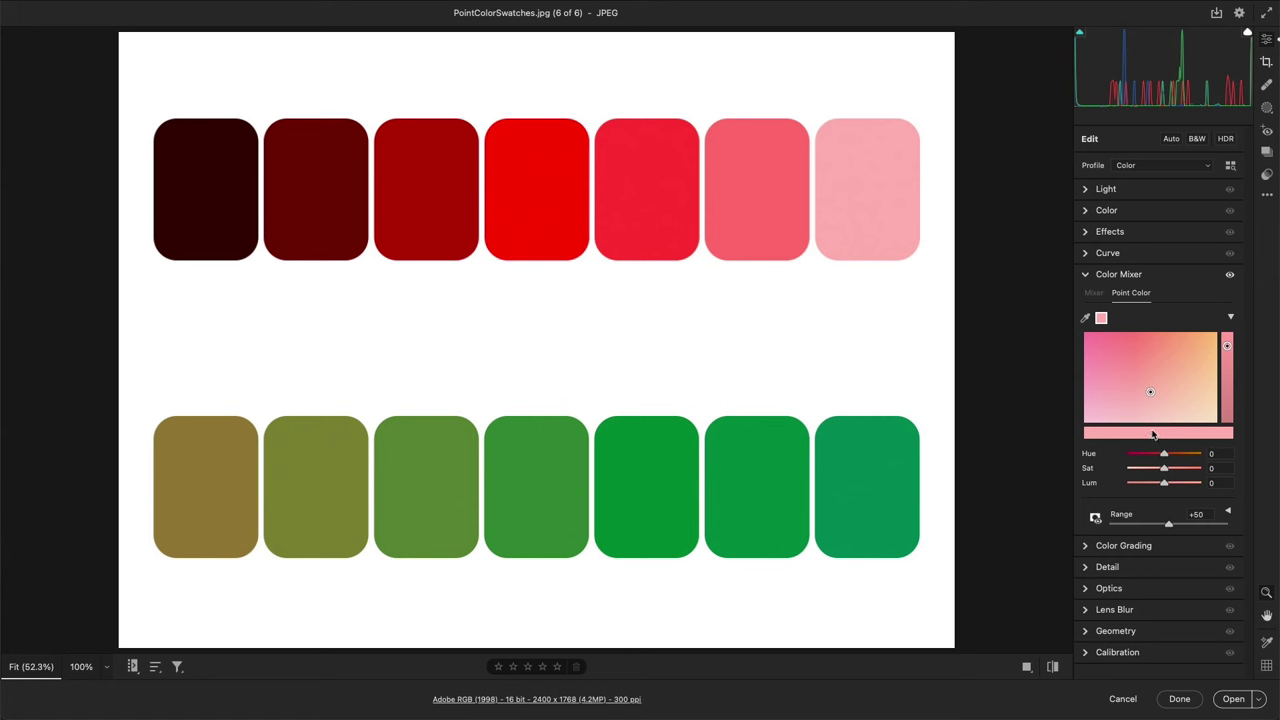
left_click_drag(1150, 392, 1101, 346)
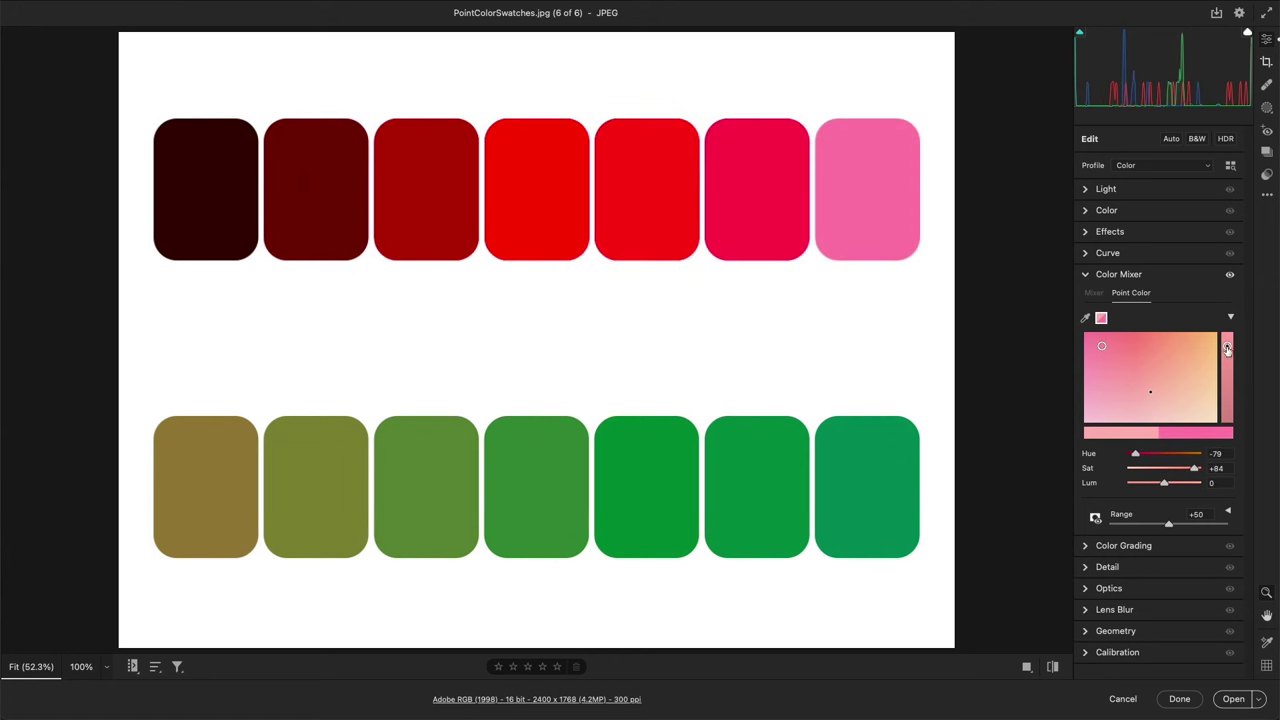
left_click_drag(1227, 348, 1229, 414)
left_click_drag(1136, 454, 1180, 485)
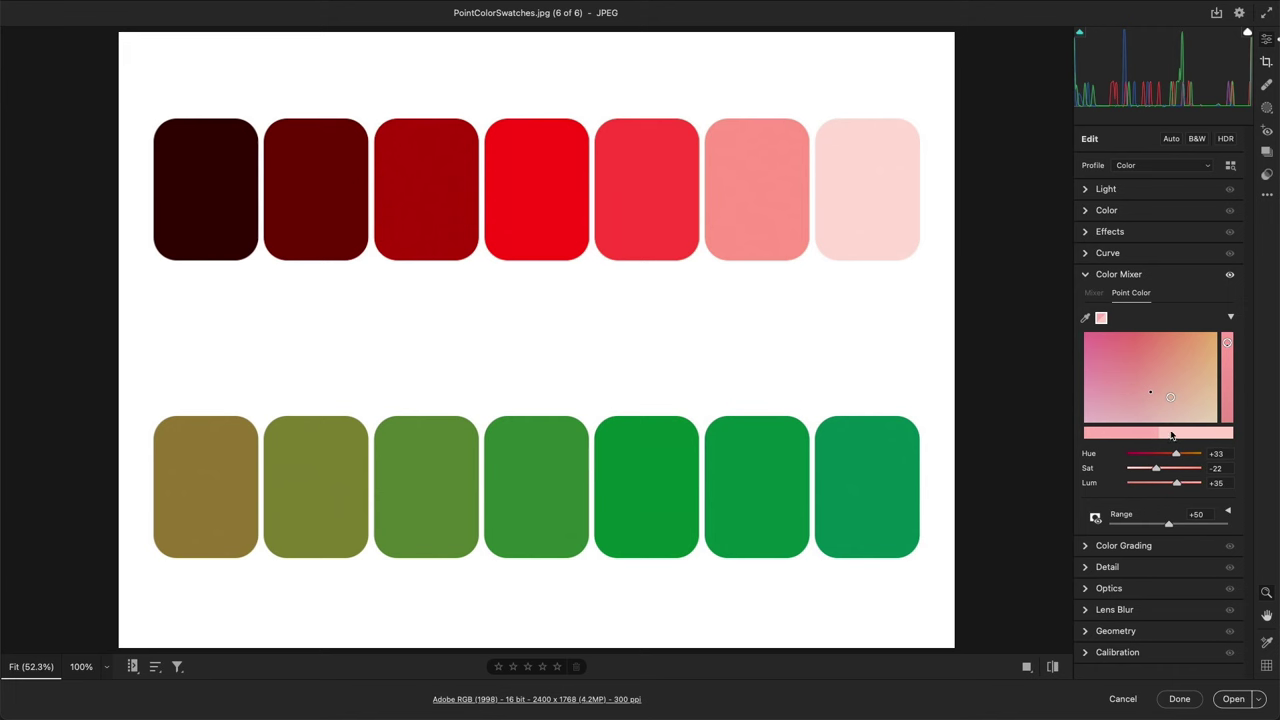
Sample the darkest red swatch and mute it to maroon with Hue -68 and Sat -75
left_click(1085, 320)
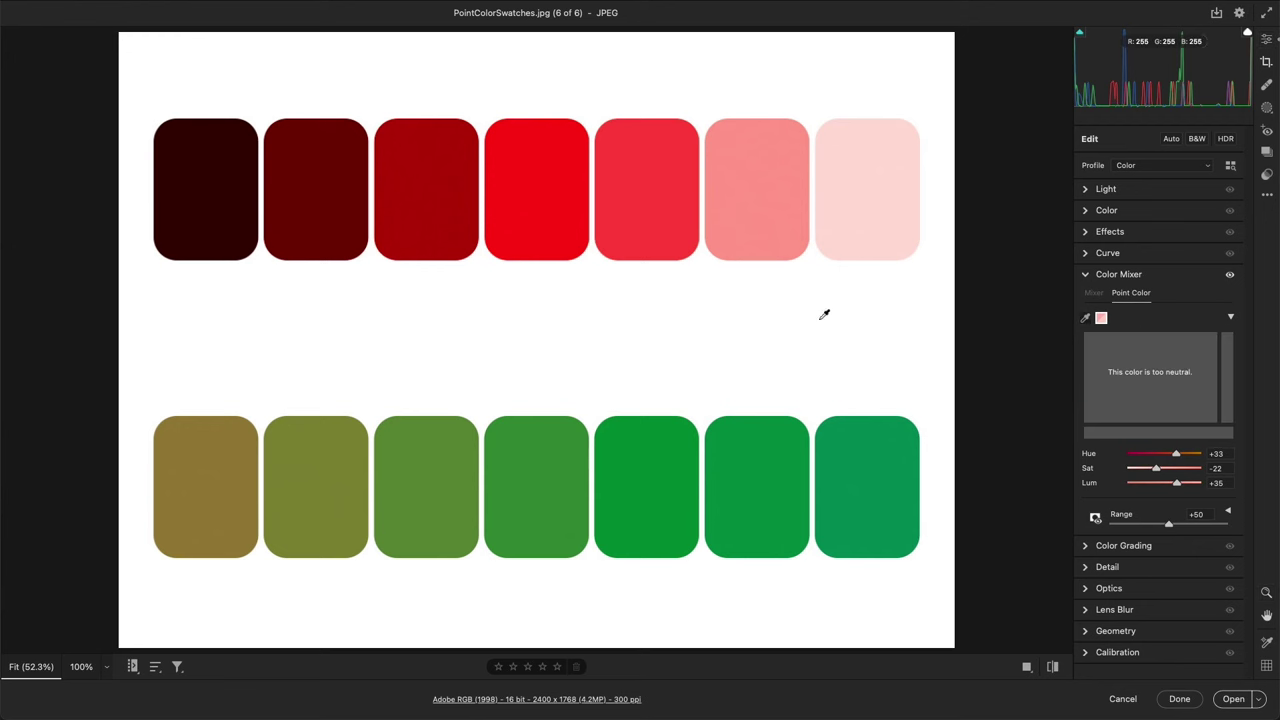
left_click(251, 214)
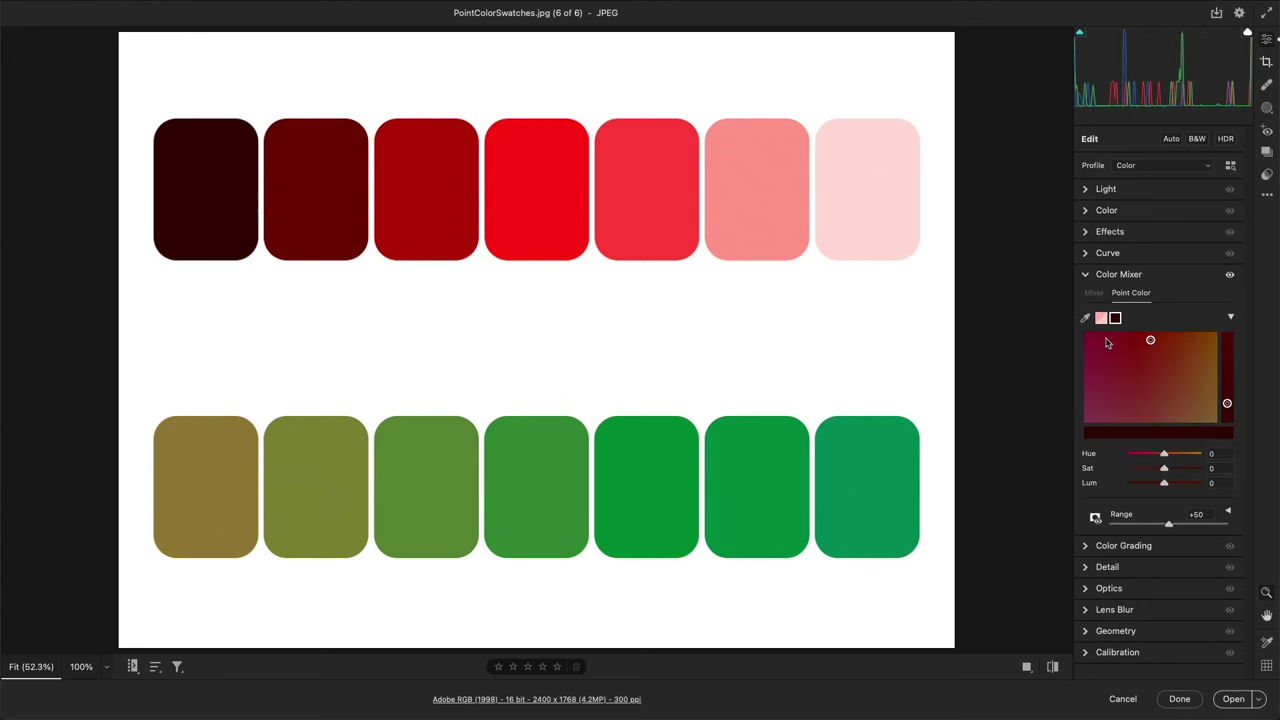
left_click_drag(1150, 341, 1108, 402)
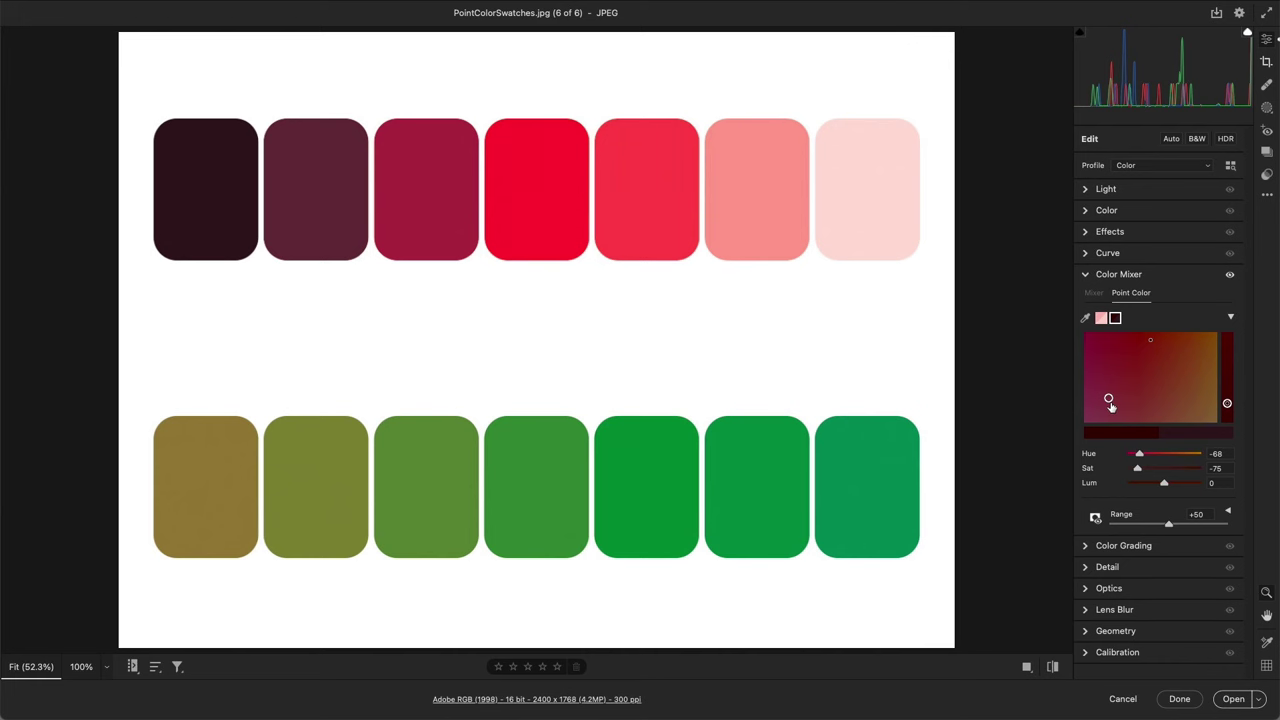
left_click(1095, 293)
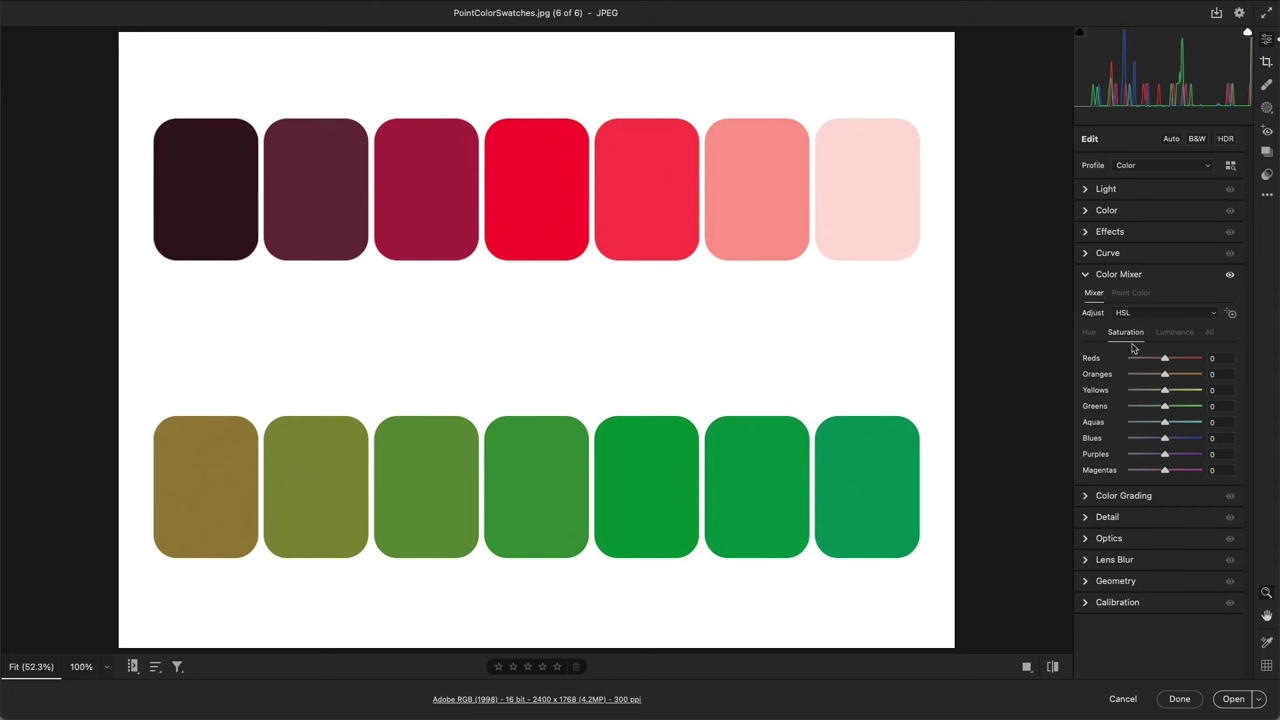
mouse_move(1165, 406)
left_mouse_down()
mouse_move(1130, 410)
mouse_move(1205, 413)
mouse_move(1138, 418)
mouse_move(1165, 418)
left_mouse_up()
left_click(1231, 314)
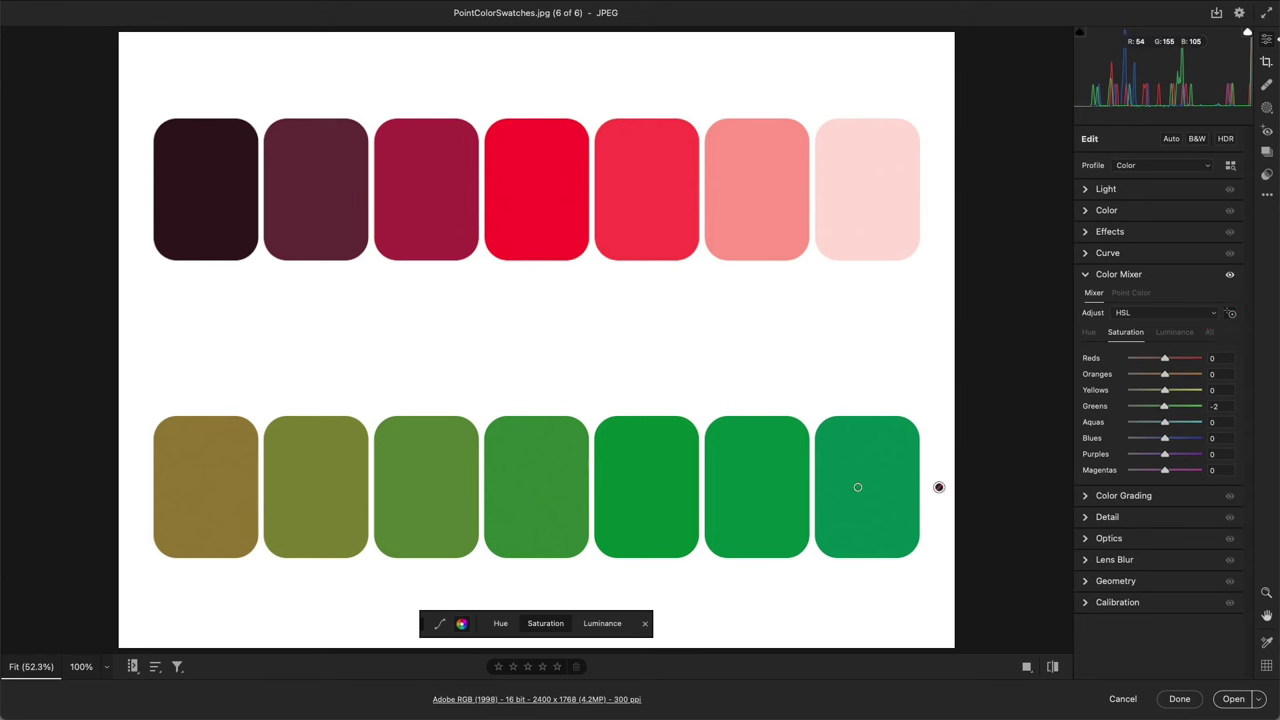
left_click_drag(479, 488, 610, 484)
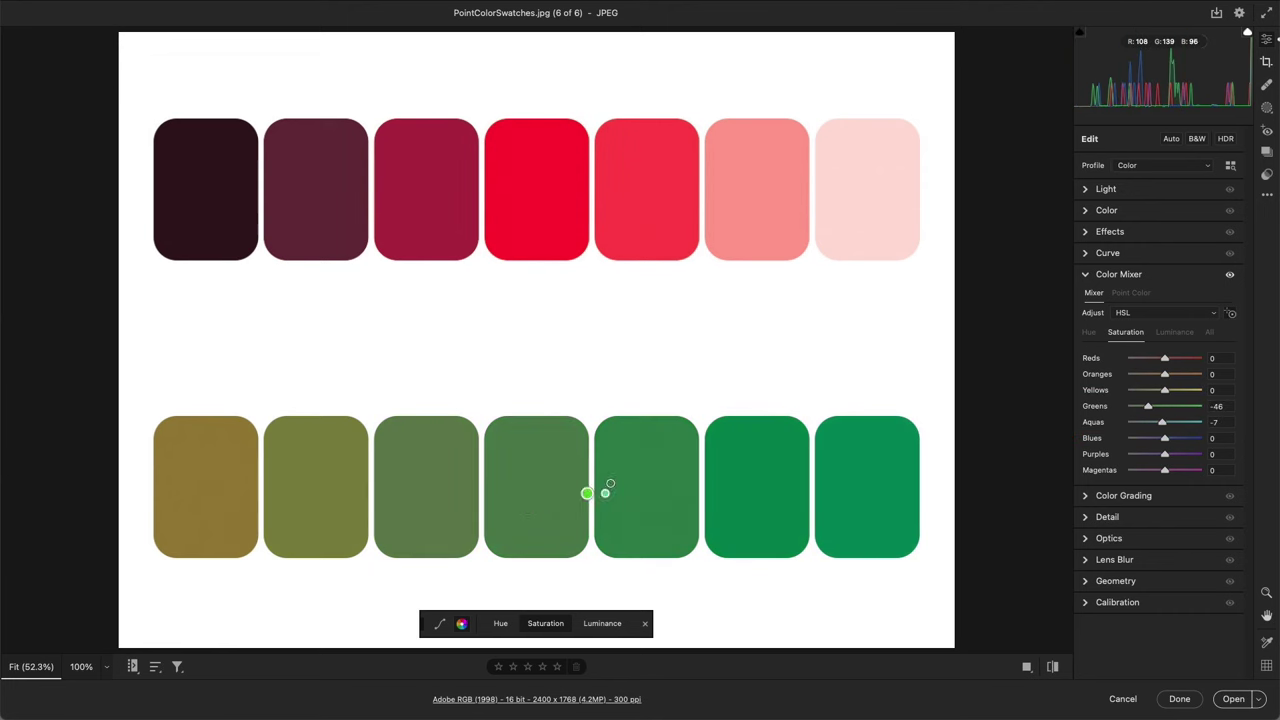
double_click(1149, 407)
double_click(1162, 423)
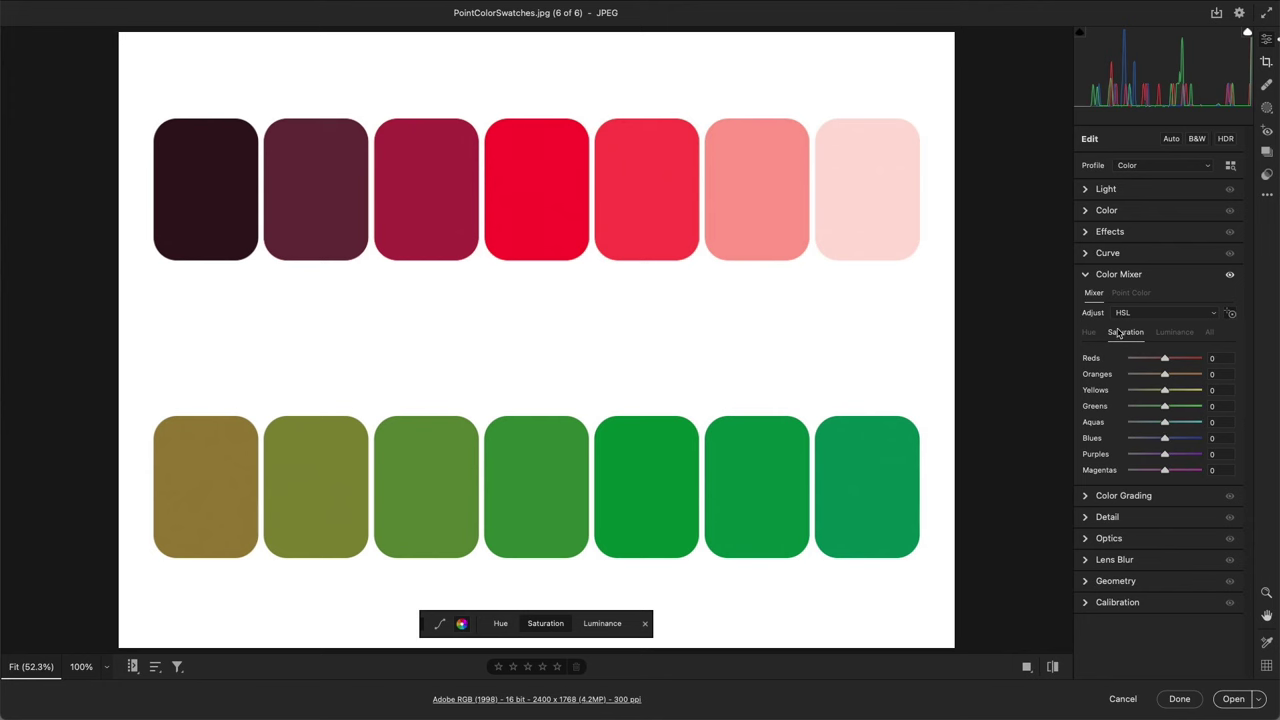
left_click(1130, 294)
left_click(1130, 293)
Sample a bright green swatch, set Hue +75 and Sat -58, widen Range to +100, and visualize the range
left_click(1086, 318)
left_click(657, 457)
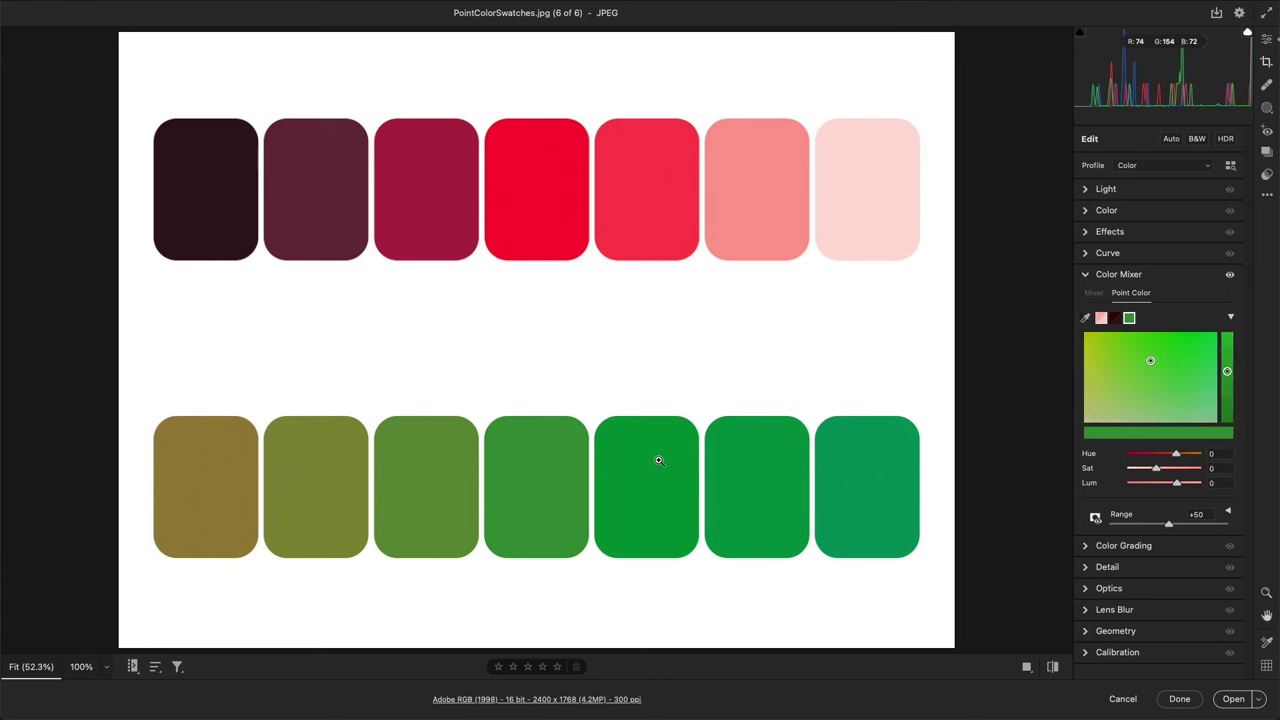
left_click_drag(1196, 392, 1197, 397)
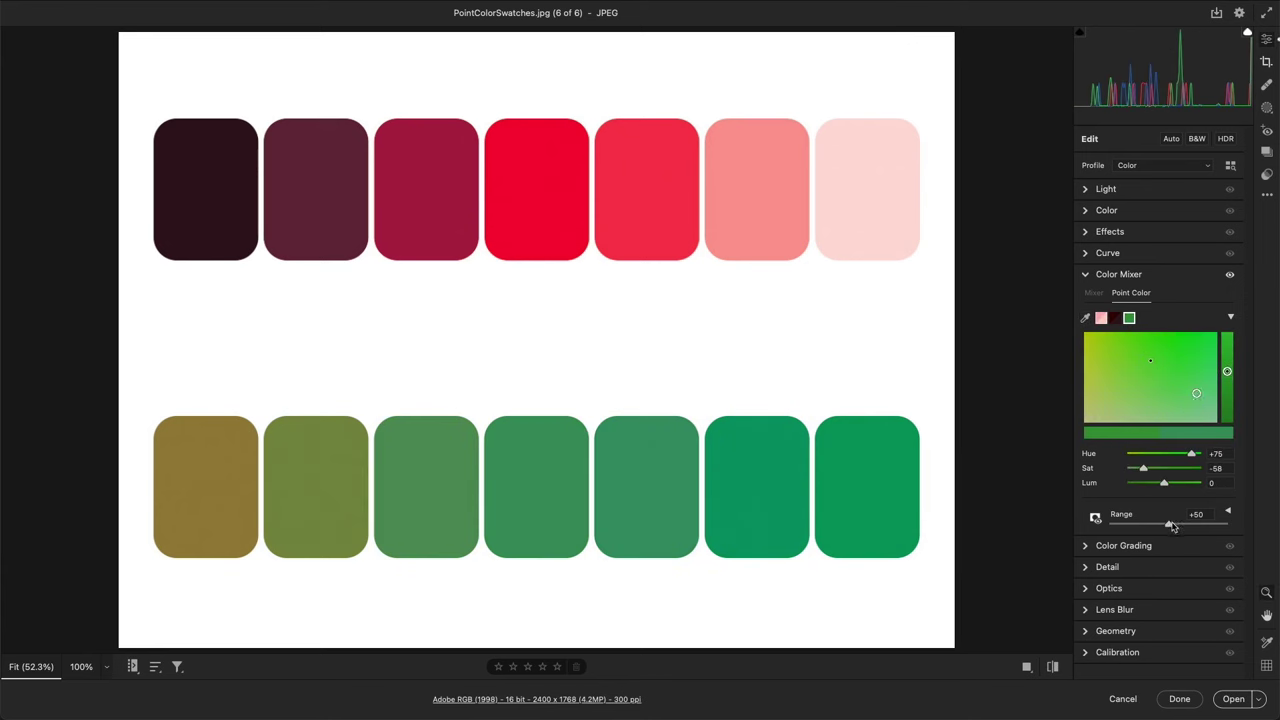
left_click_drag(1171, 527, 1232, 533)
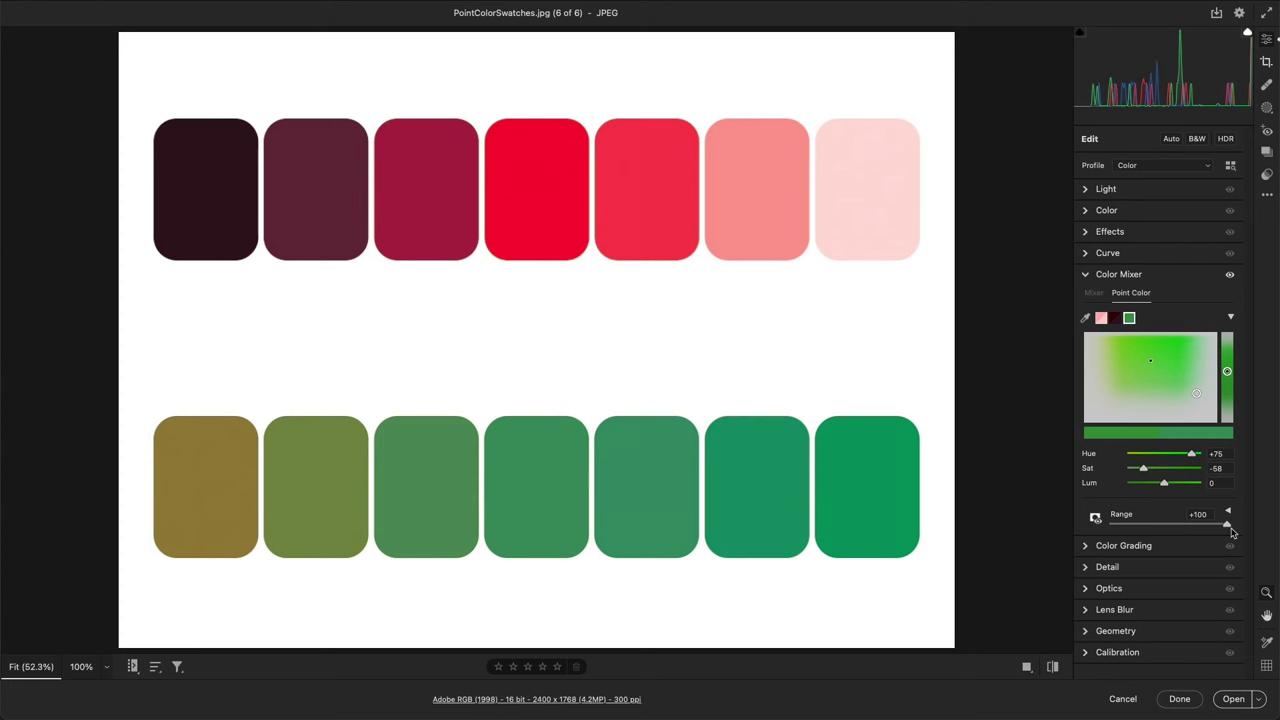
mouse_move(1232, 533)
left_mouse_down()
mouse_move(1105, 530)
mouse_move(1229, 531)
left_mouse_up()
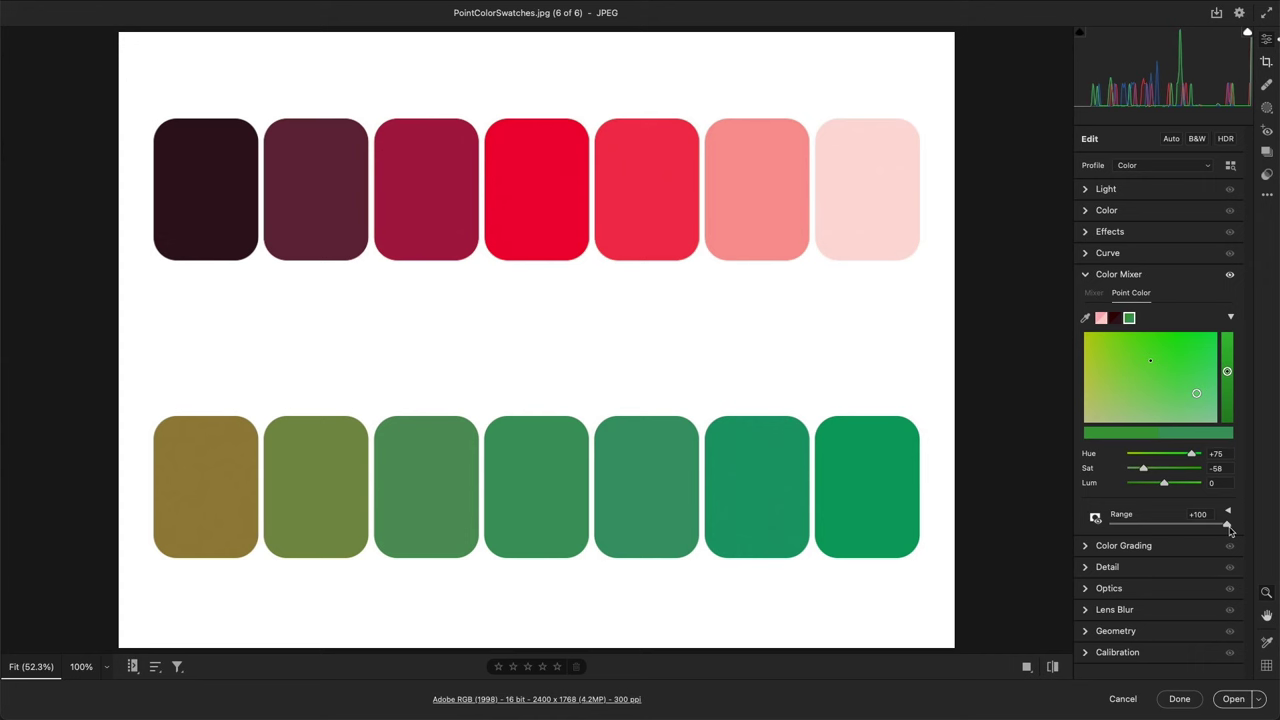
left_click(1096, 518)
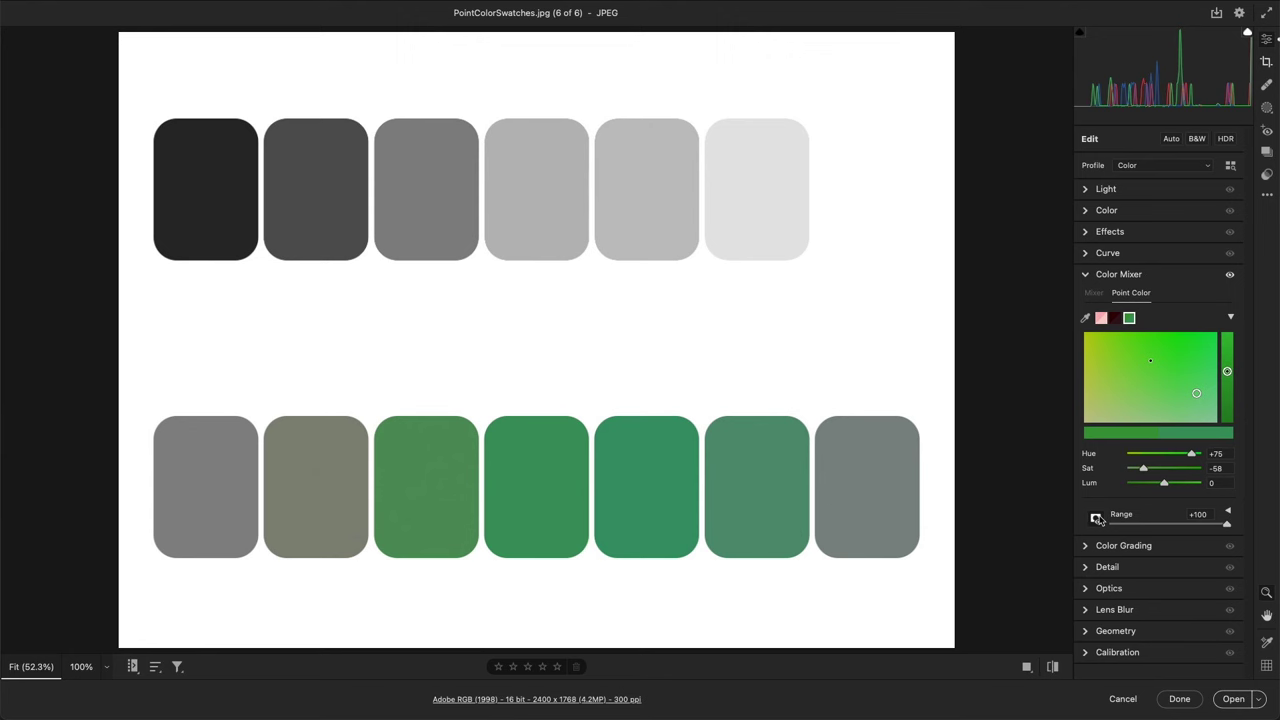
Tighten the green sample's Hue Range and feathering and lower Range to +47 to isolate the fourth swatch
left_click(1229, 514)
left_click_drag(1252, 532, 1262, 597)
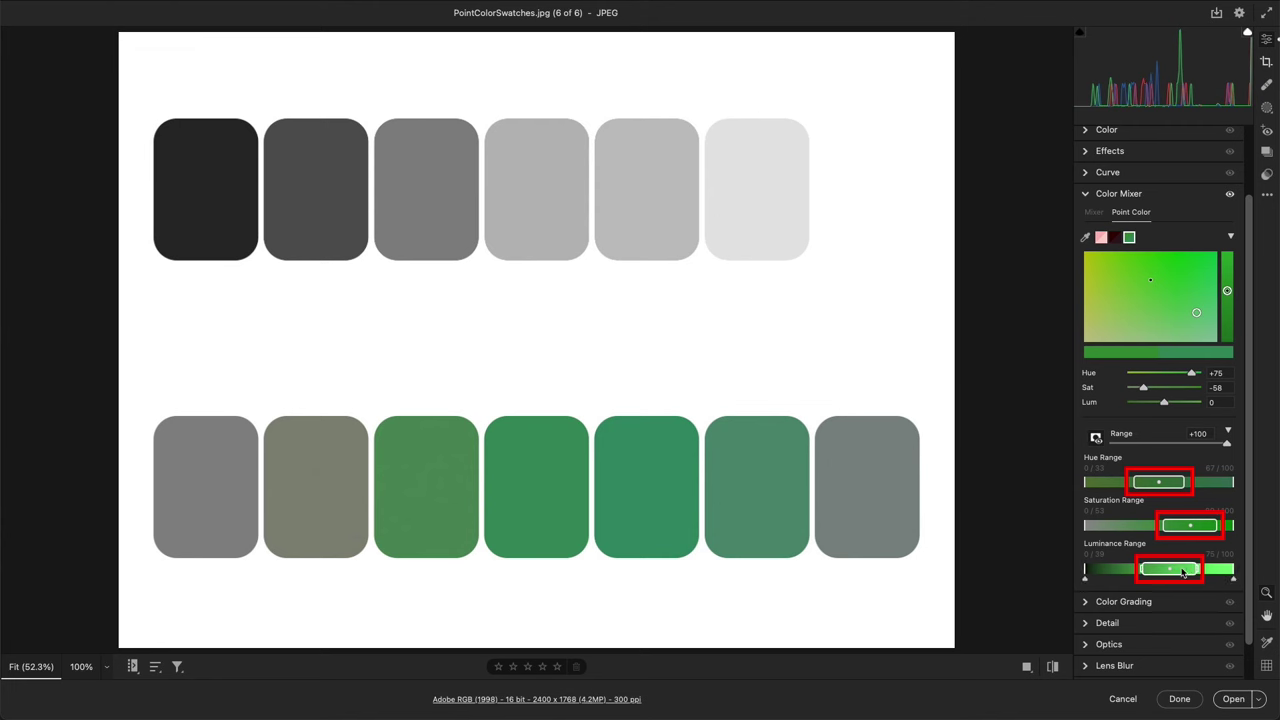
left_click(1172, 487)
left_click_drag(1170, 487, 1236, 494)
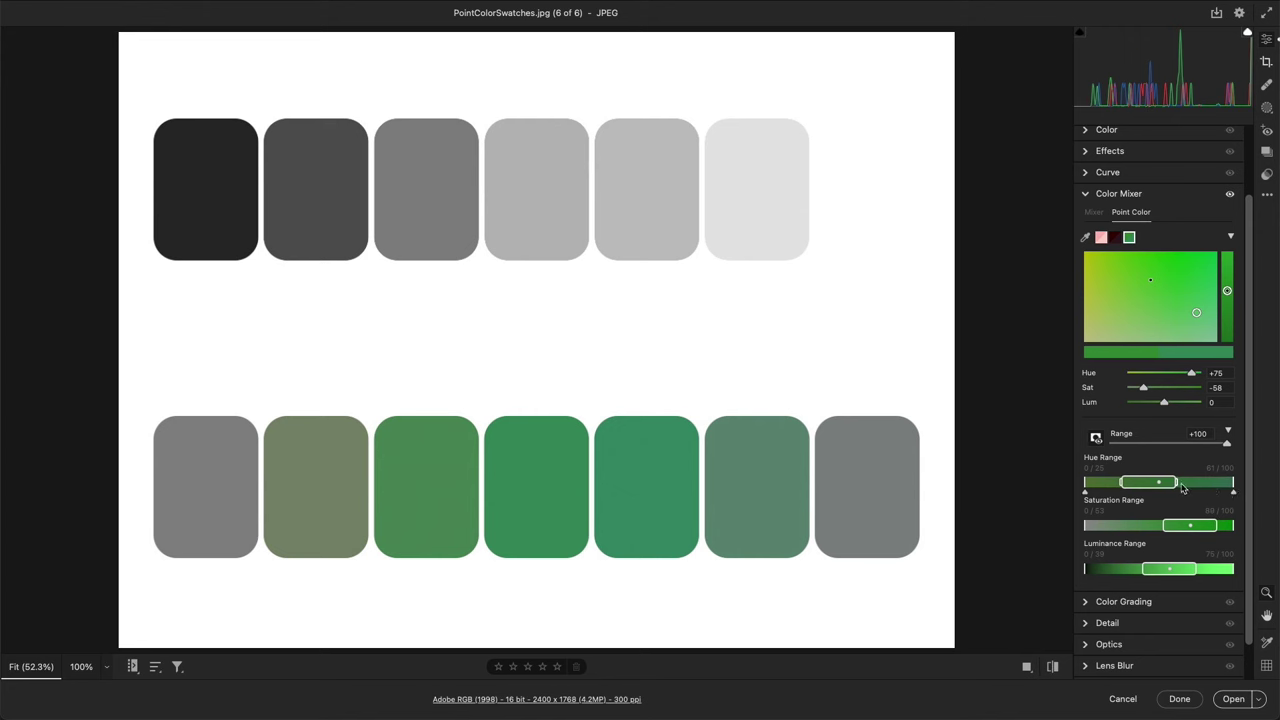
left_click_drag(1178, 486, 1144, 493)
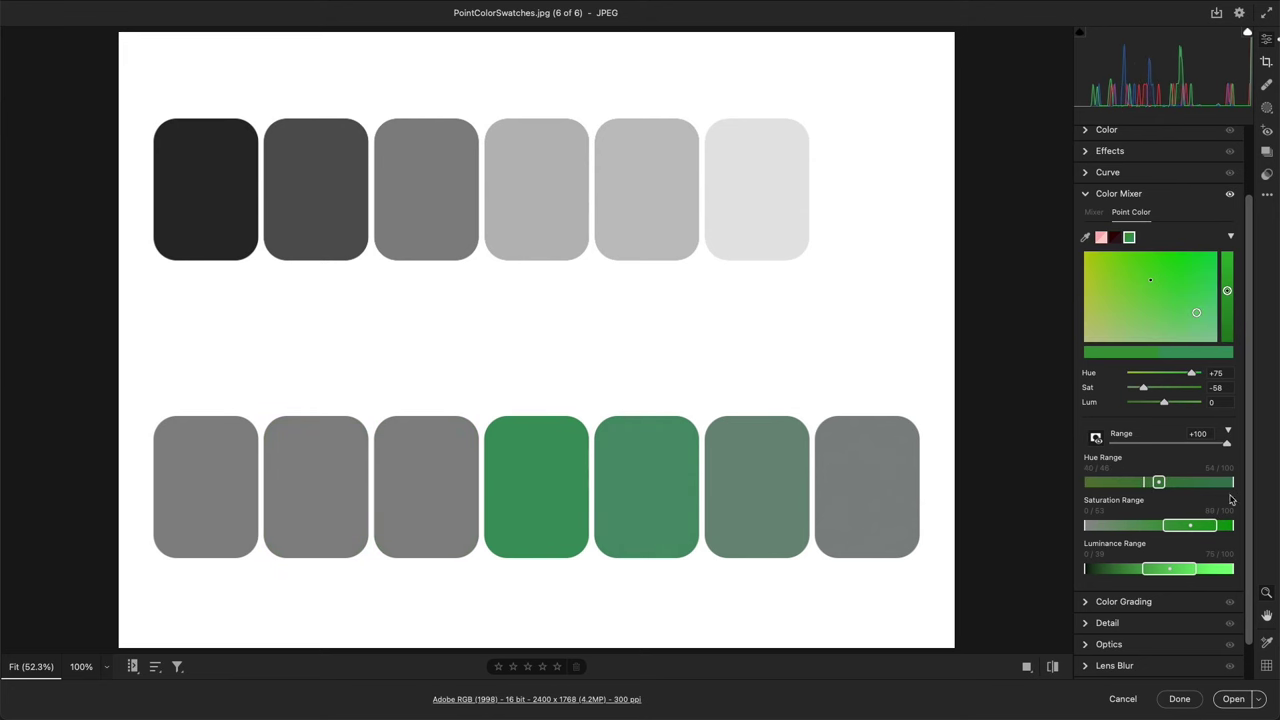
left_click_drag(1233, 497, 1170, 490)
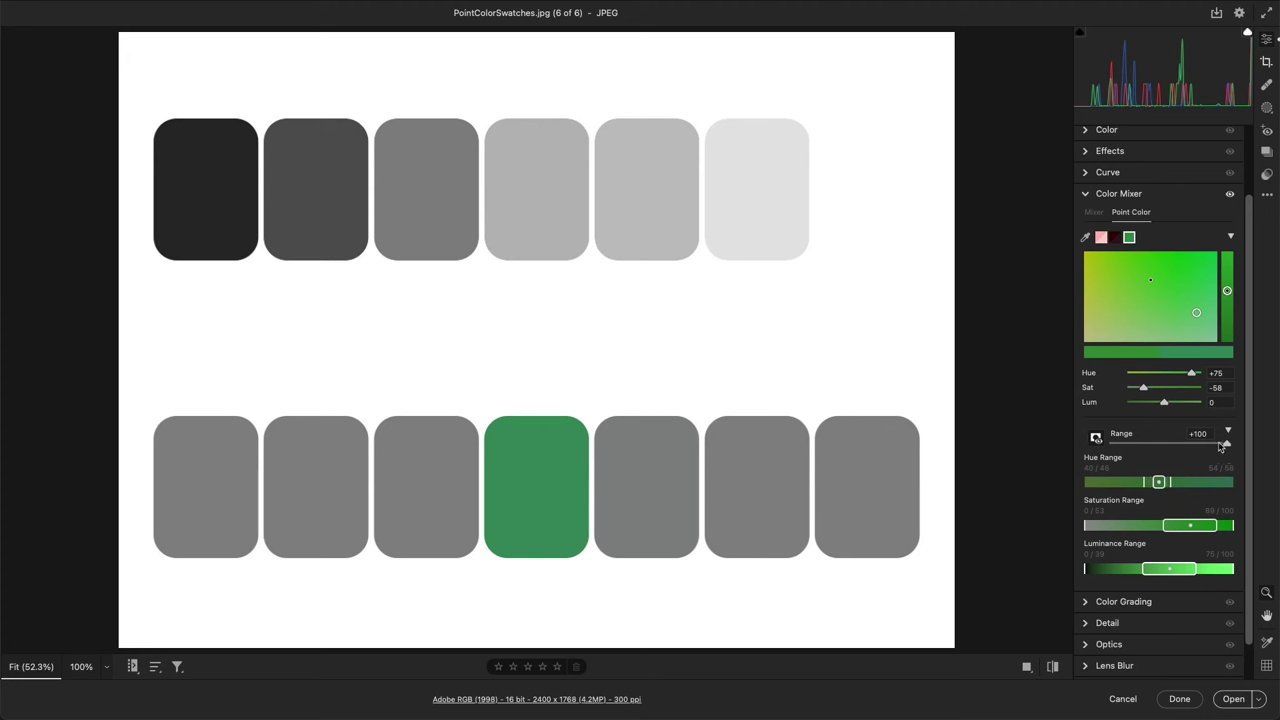
left_click_drag(1226, 446, 1164, 446)
Hide the range preview, darken the targeted green to Lum -63, and widen the hue feathering
left_click(1095, 437)
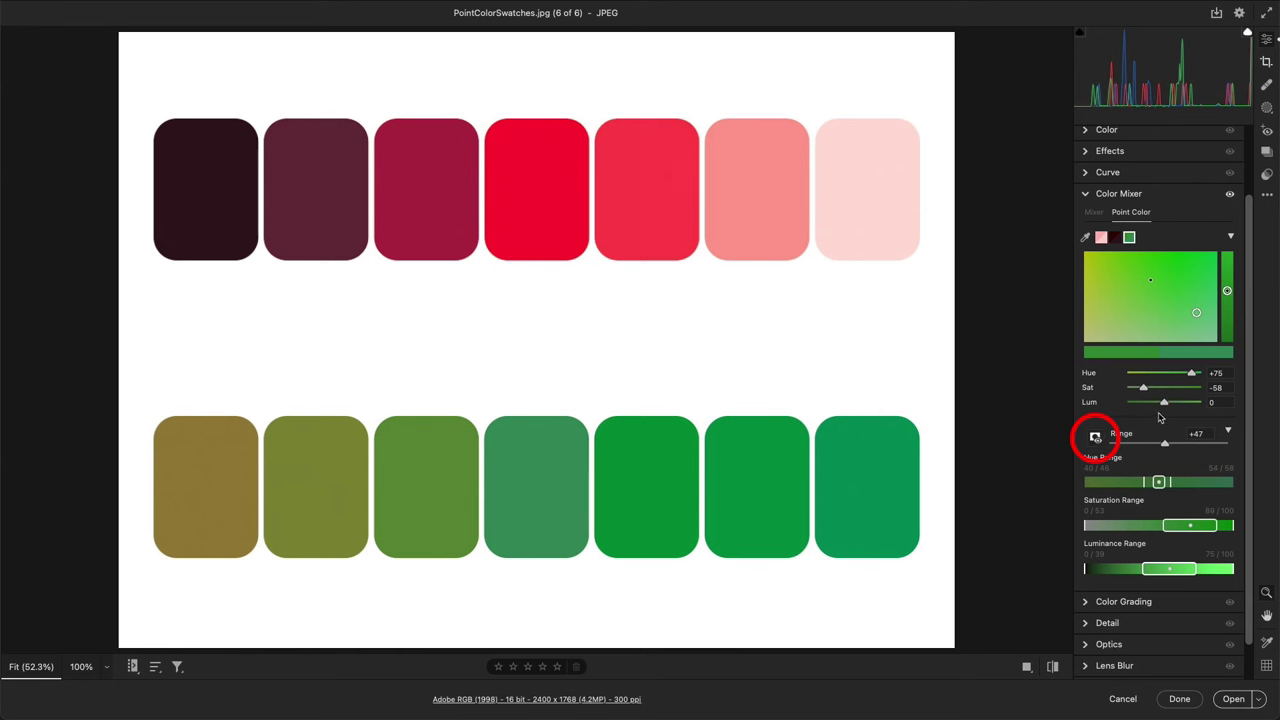
mouse_move(1164, 404)
left_mouse_down()
mouse_move(1138, 408)
mouse_move(1199, 406)
mouse_move(1141, 413)
left_mouse_up()
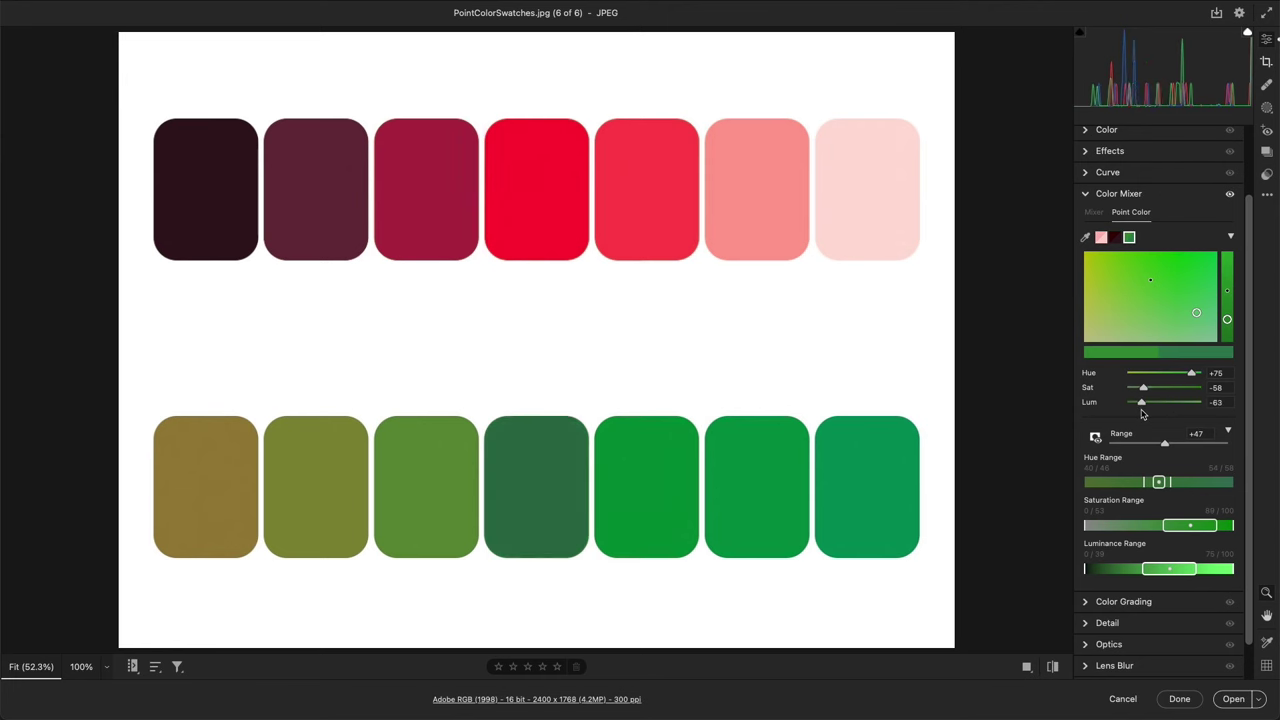
left_click(1210, 487)
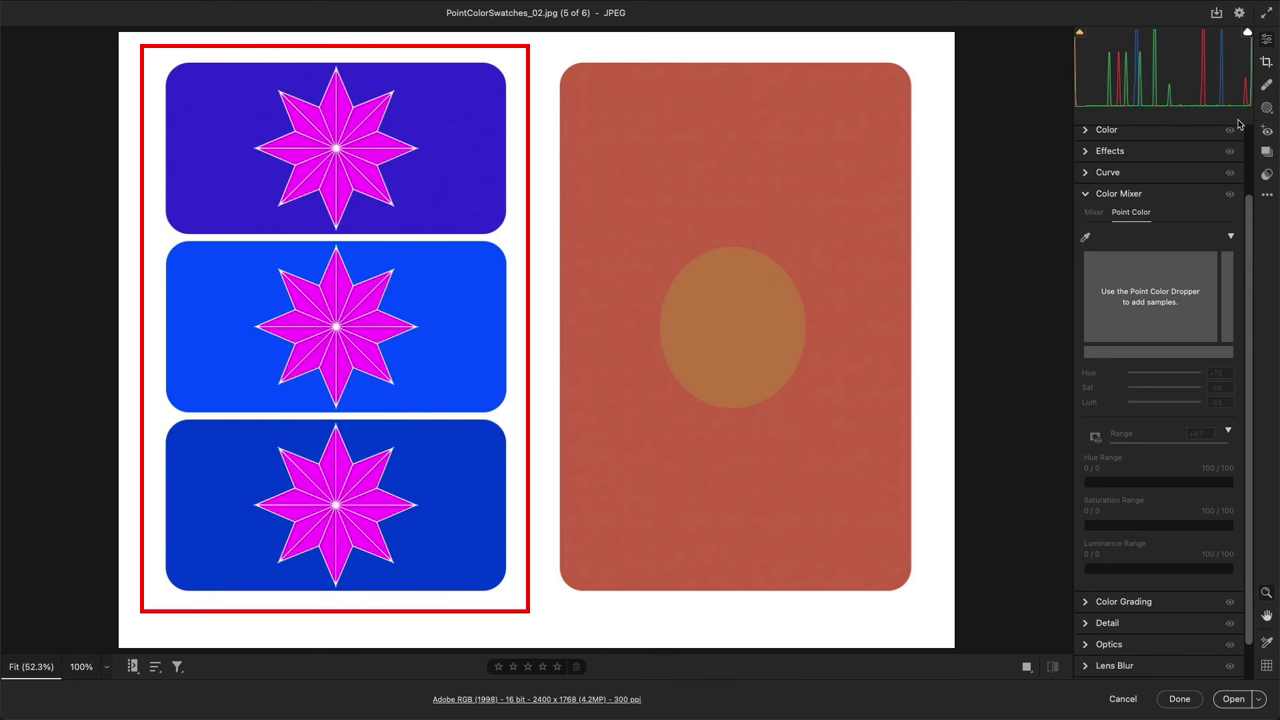
Create Mask 1 by boxing the middle blue swatch with the Objects tool, then hide the overlay
left_click(1266, 109)
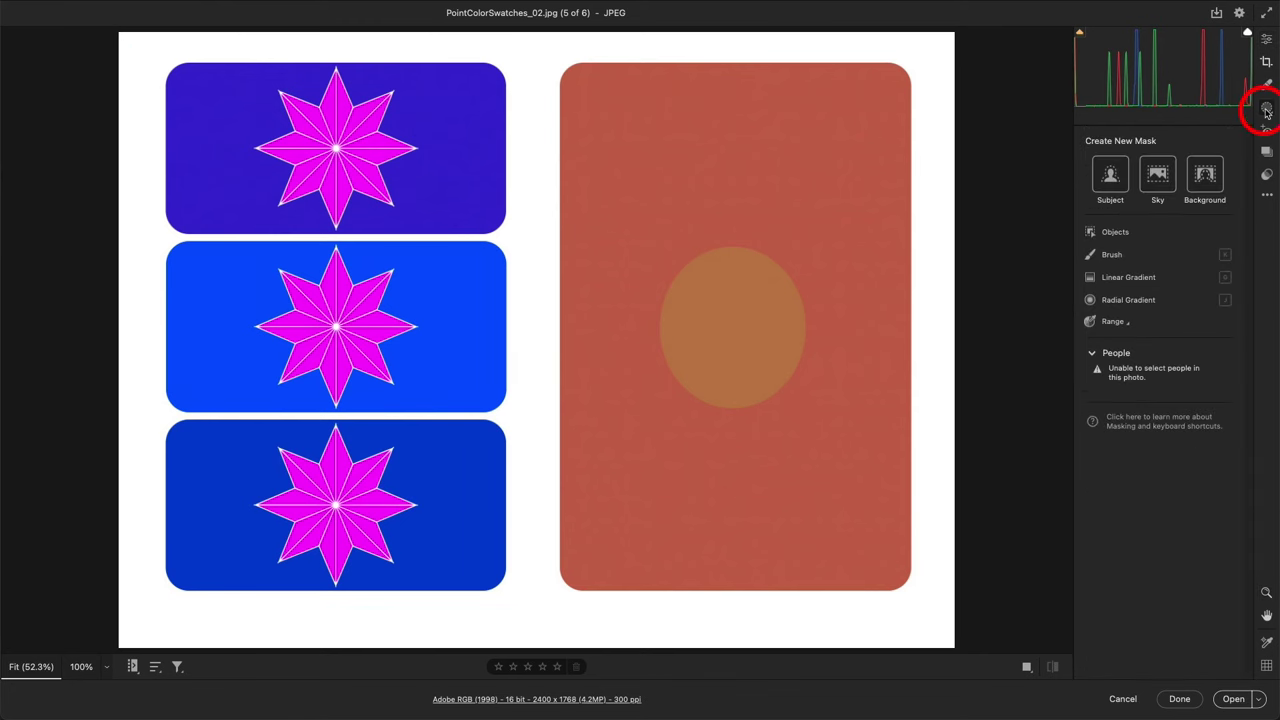
left_click(1133, 238)
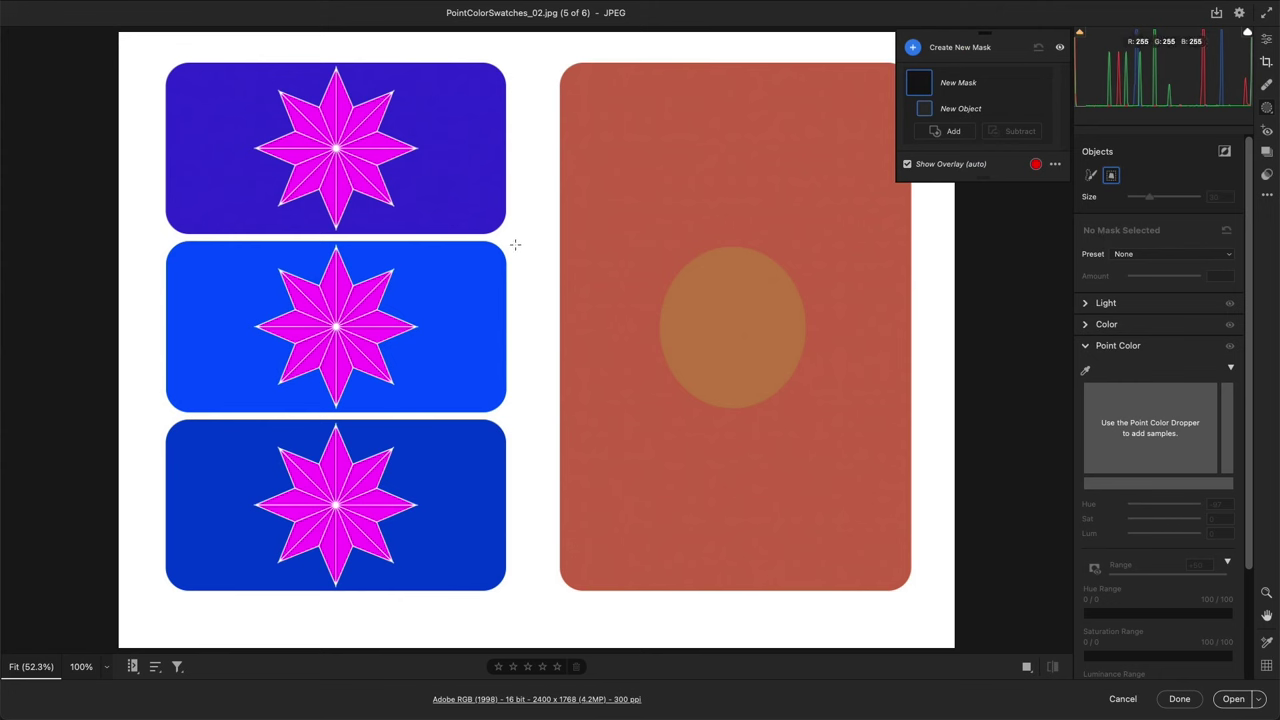
left_click_drag(455, 283, 151, 418)
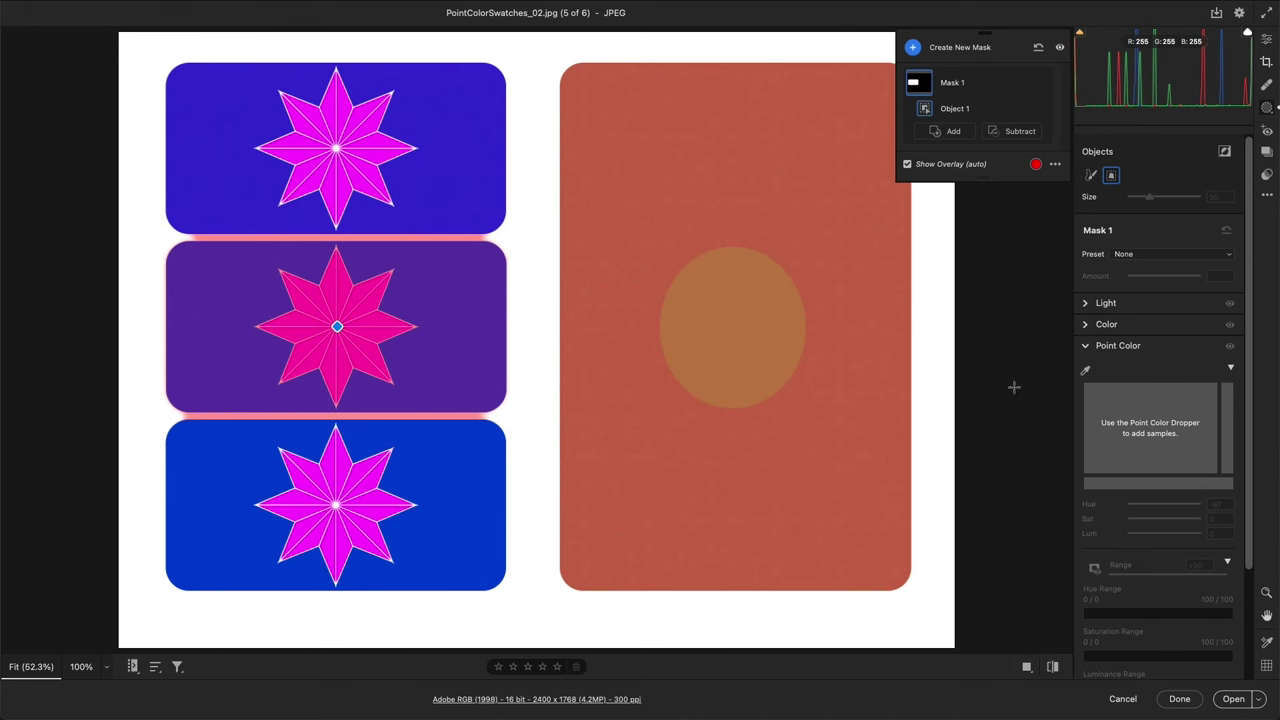
left_click_drag(1247, 422, 1251, 477)
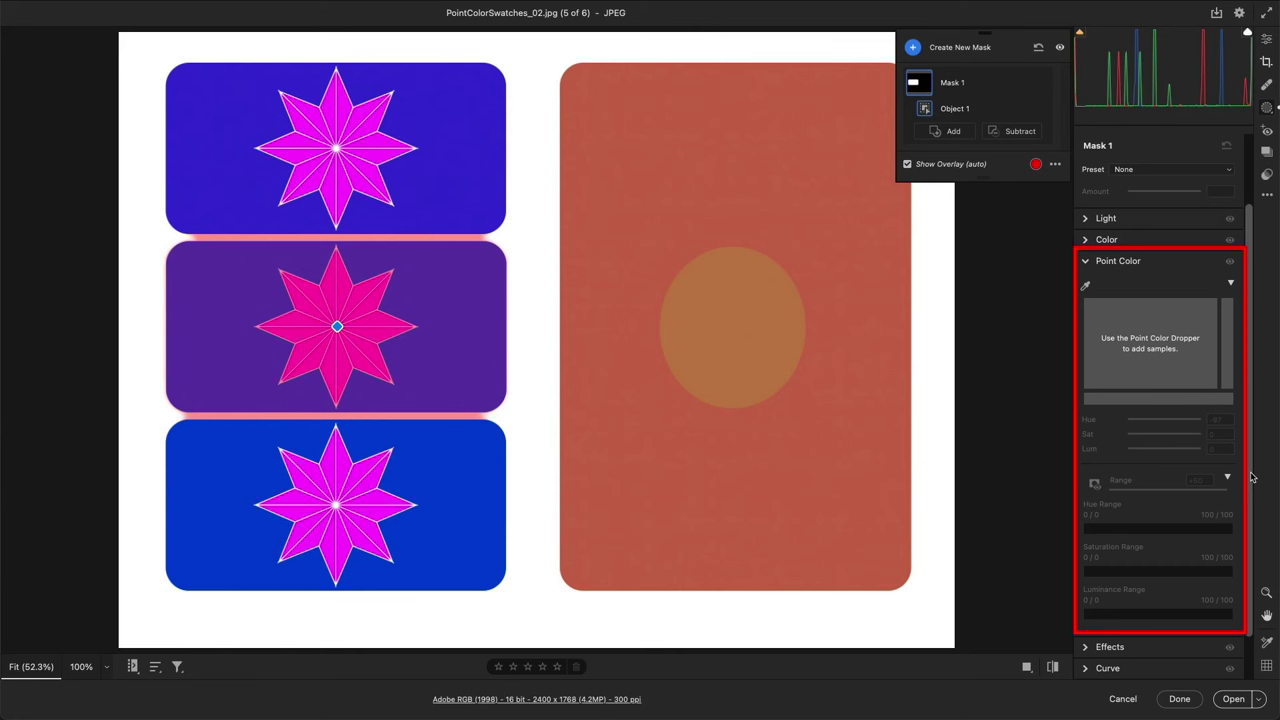
left_click(906, 164)
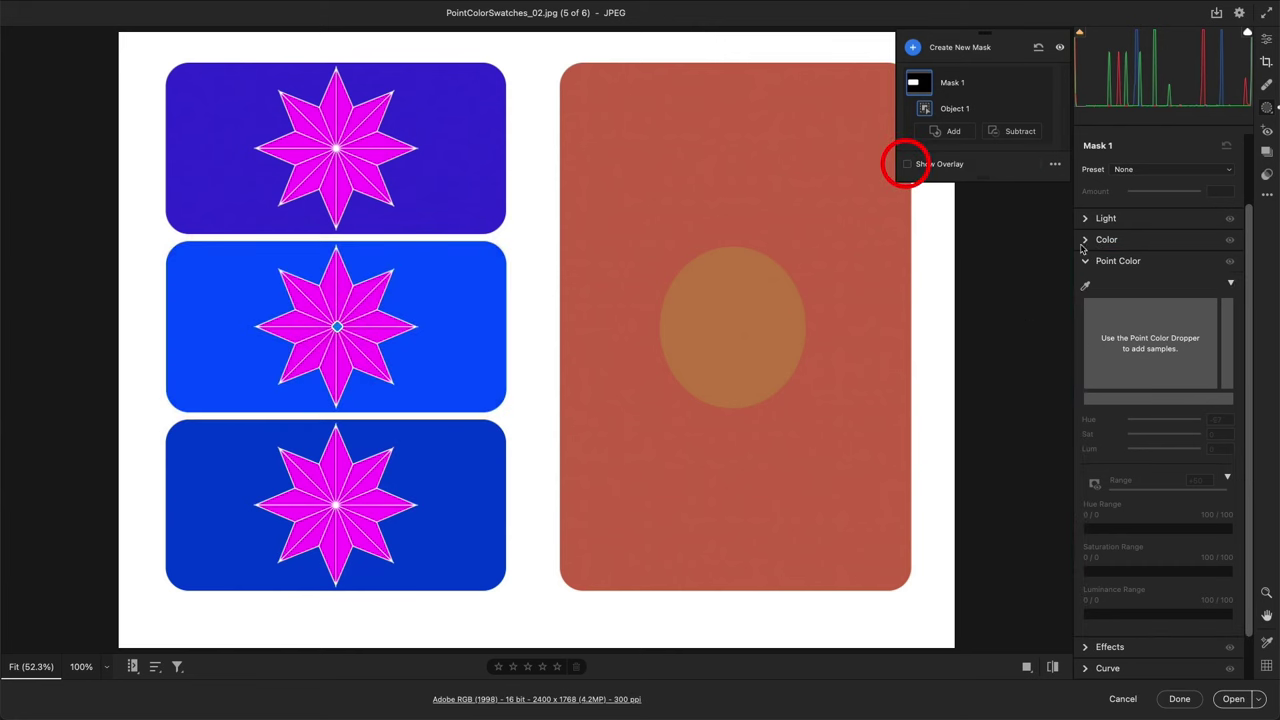
Sample the masked middle swatch and shift its hue to -87 for sky blue, then exit masking
left_click(1085, 283)
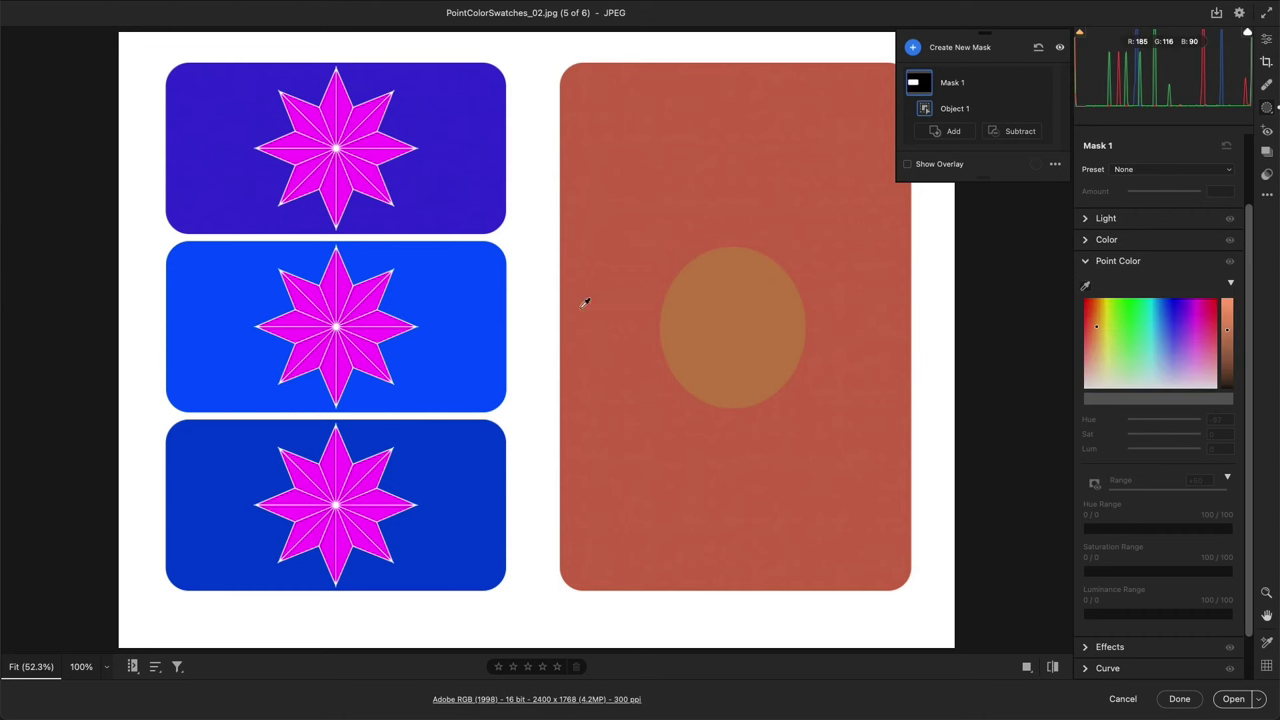
left_click(487, 300)
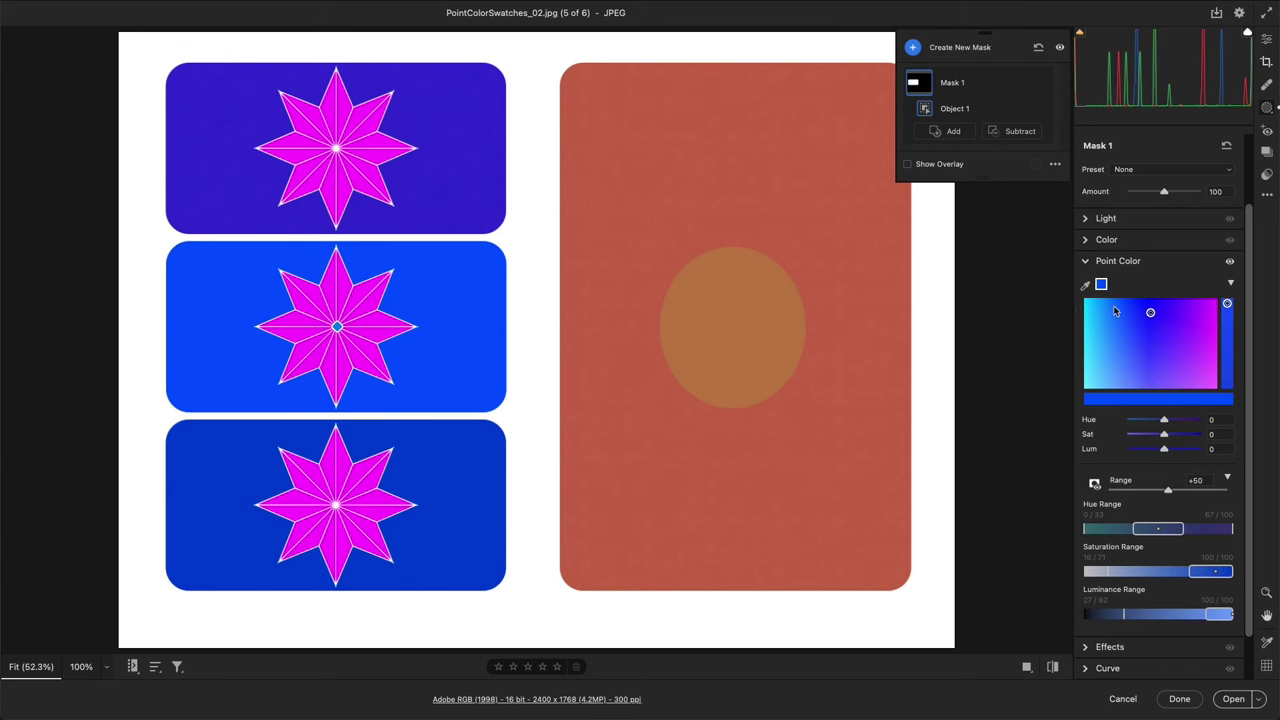
left_click_drag(1150, 312, 1098, 314)
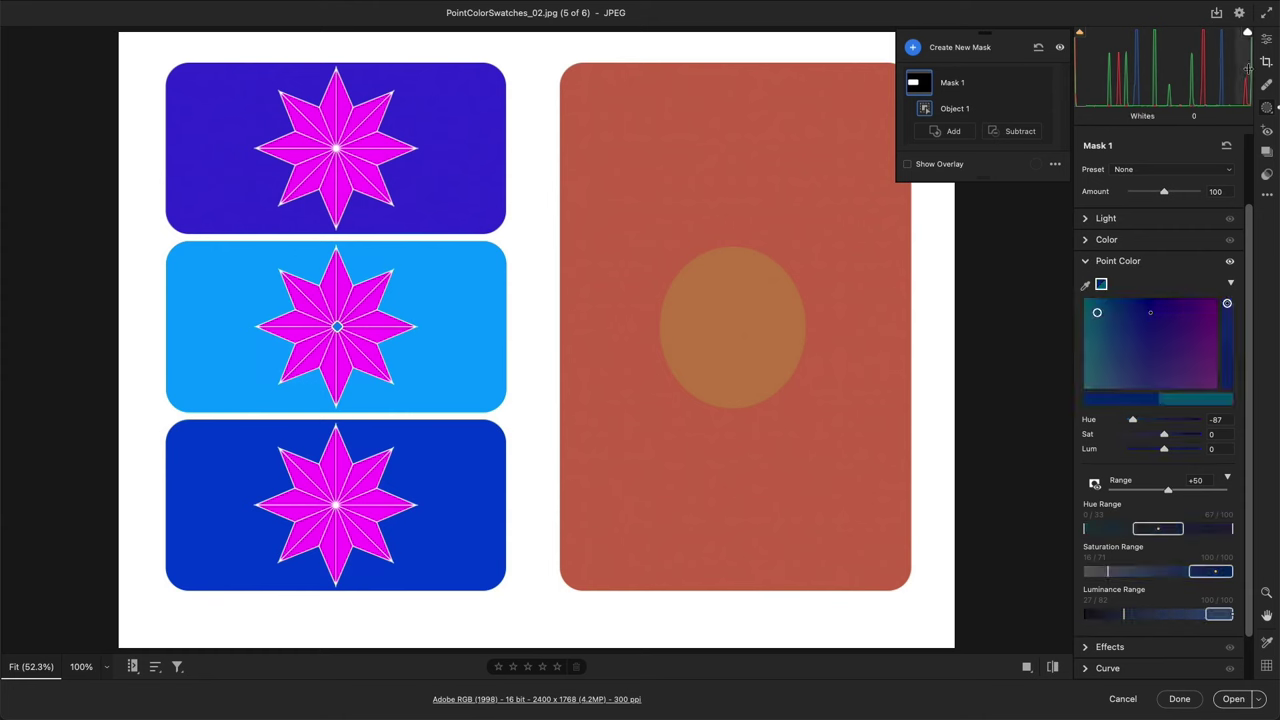
left_click(1266, 42)
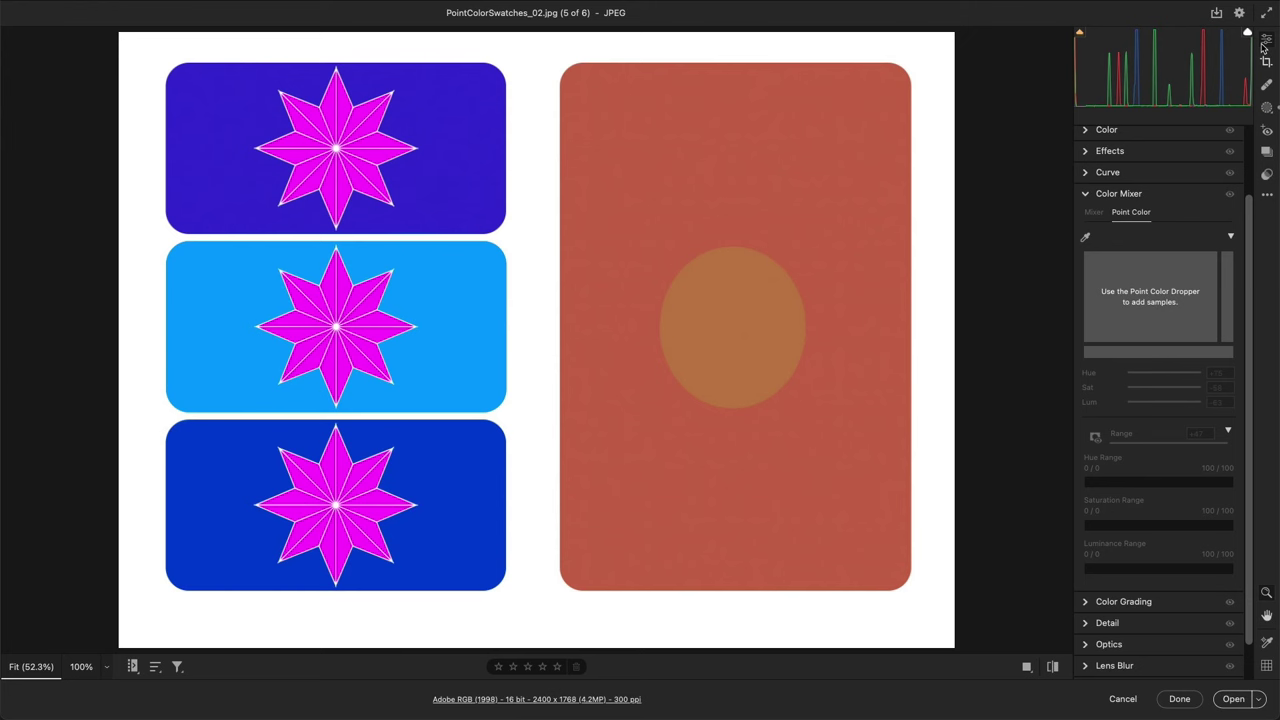
Sample the orange circle, narrow its hue range, and push its hue toward red-pink
left_click(1084, 240)
left_click(765, 291)
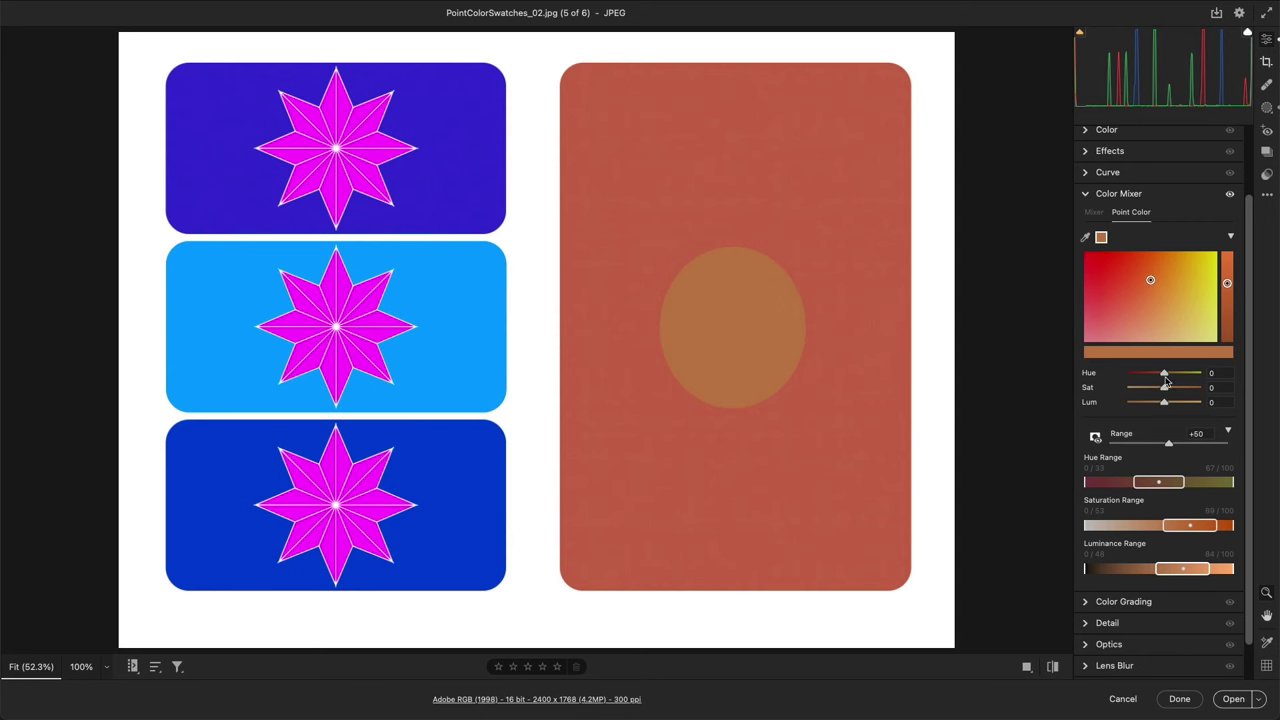
mouse_move(1165, 377)
left_mouse_down()
mouse_move(1094, 378)
mouse_move(1213, 373)
mouse_move(1148, 374)
left_mouse_up()
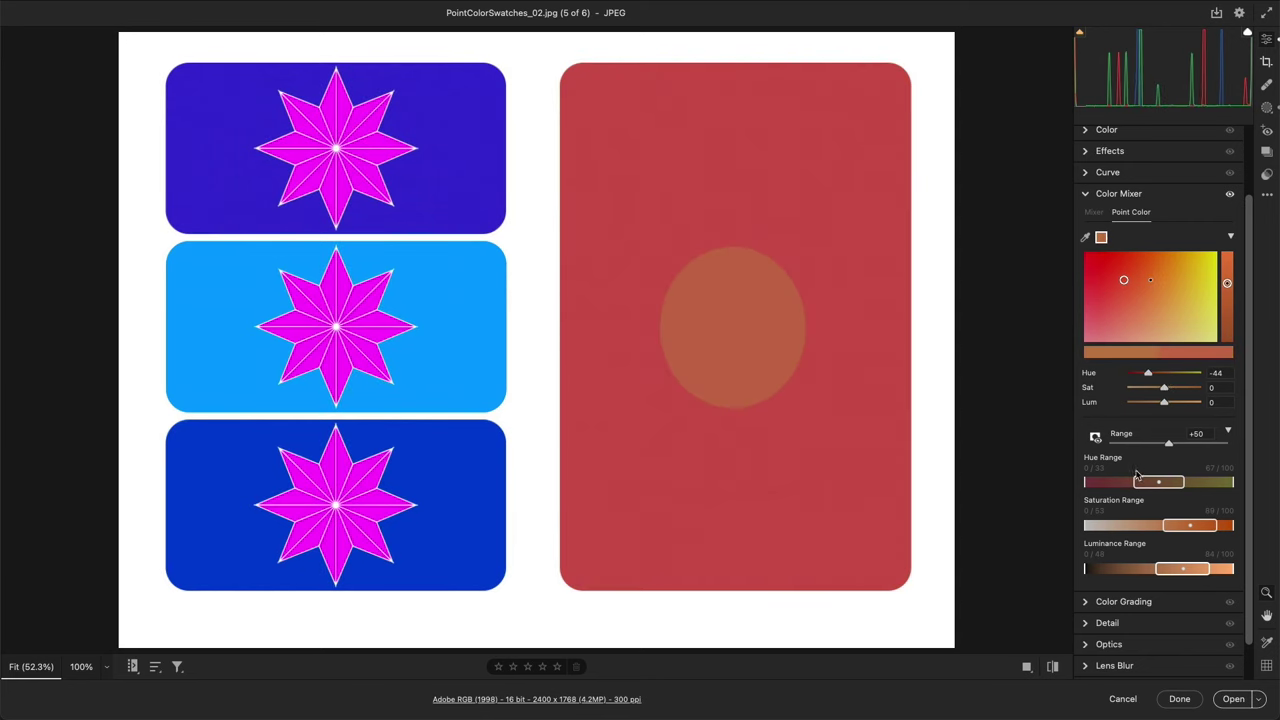
left_click_drag(1136, 487, 1176, 495)
left_click_drag(1085, 493, 1150, 496)
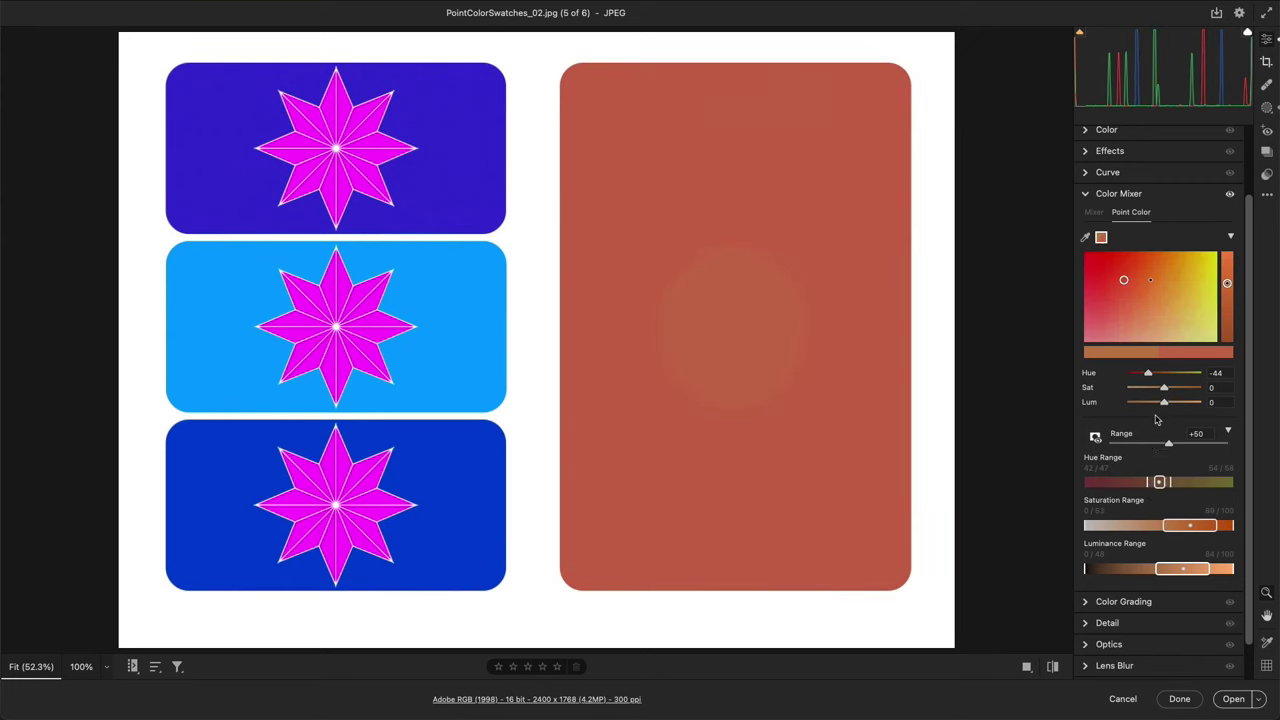
mouse_move(1149, 377)
left_mouse_down()
mouse_move(1248, 378)
mouse_move(1111, 389)
mouse_move(1144, 379)
left_mouse_up()
Sample the red card, shift it toward pink, then delete all Point Color swatches
left_click(1085, 237)
left_click(905, 311)
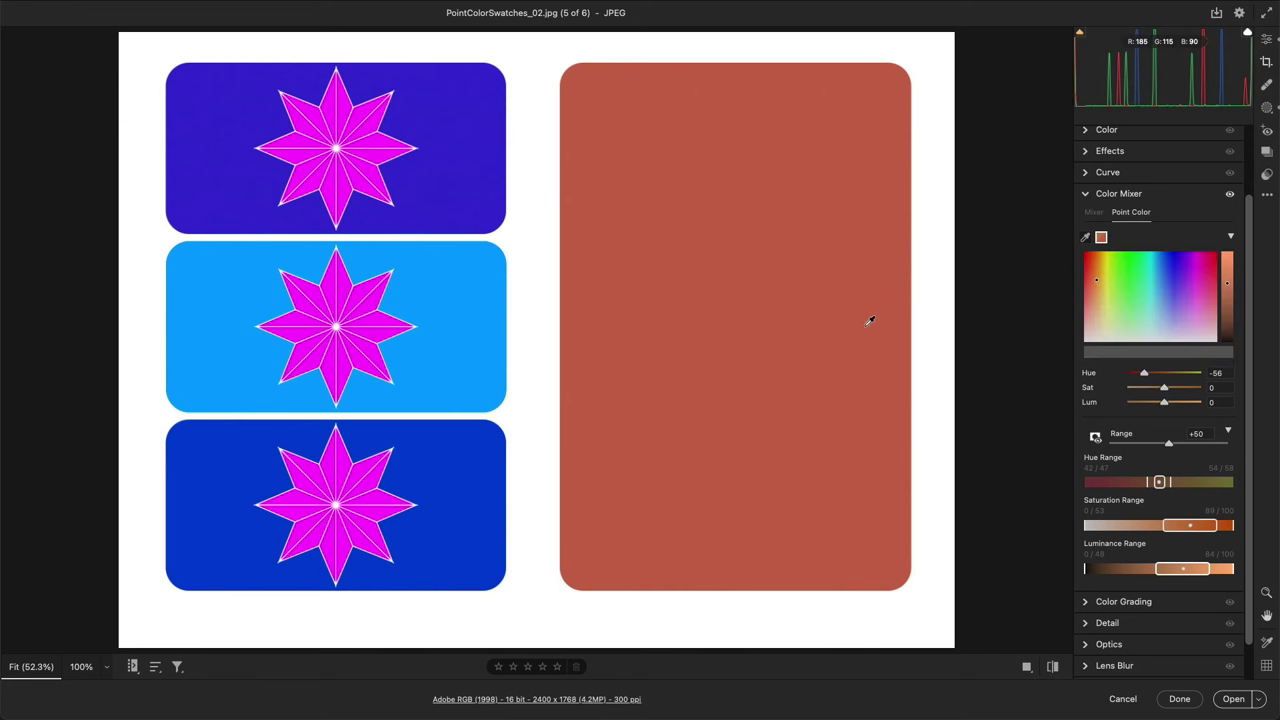
left_click(869, 320)
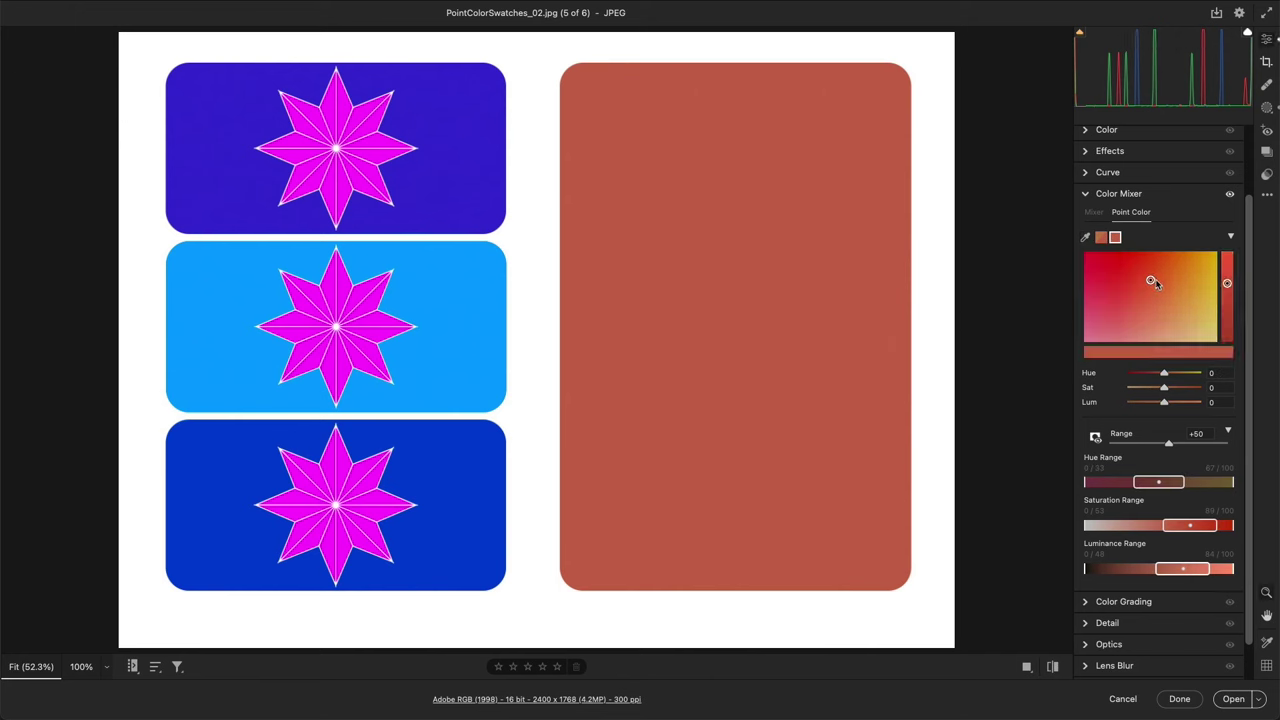
left_click_drag(1150, 280, 1101, 315)
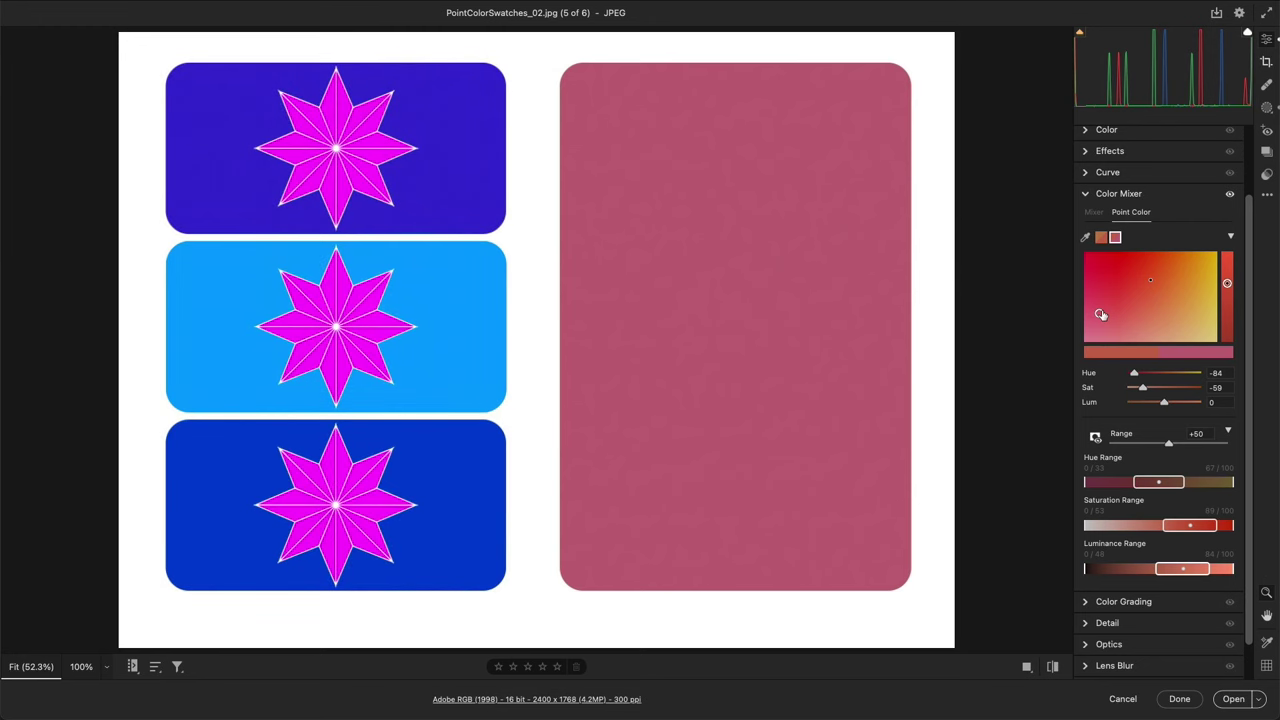
right_click(1116, 238)
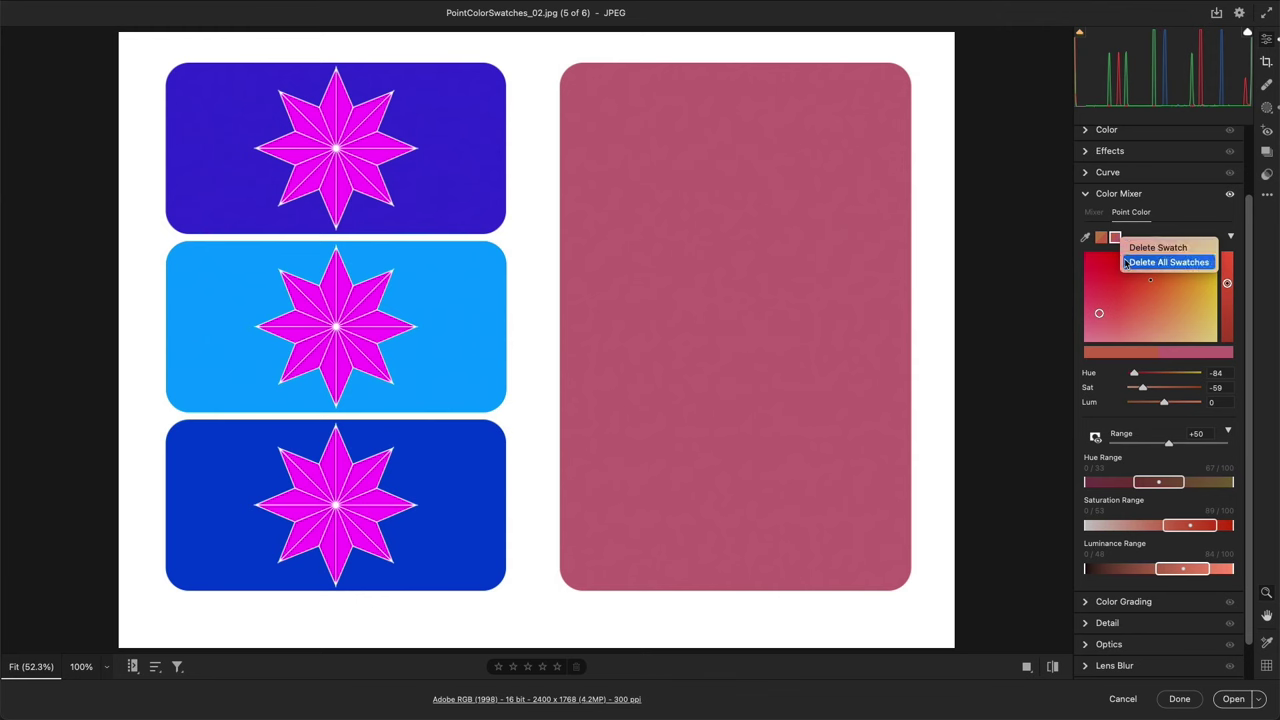
left_click(1126, 263)
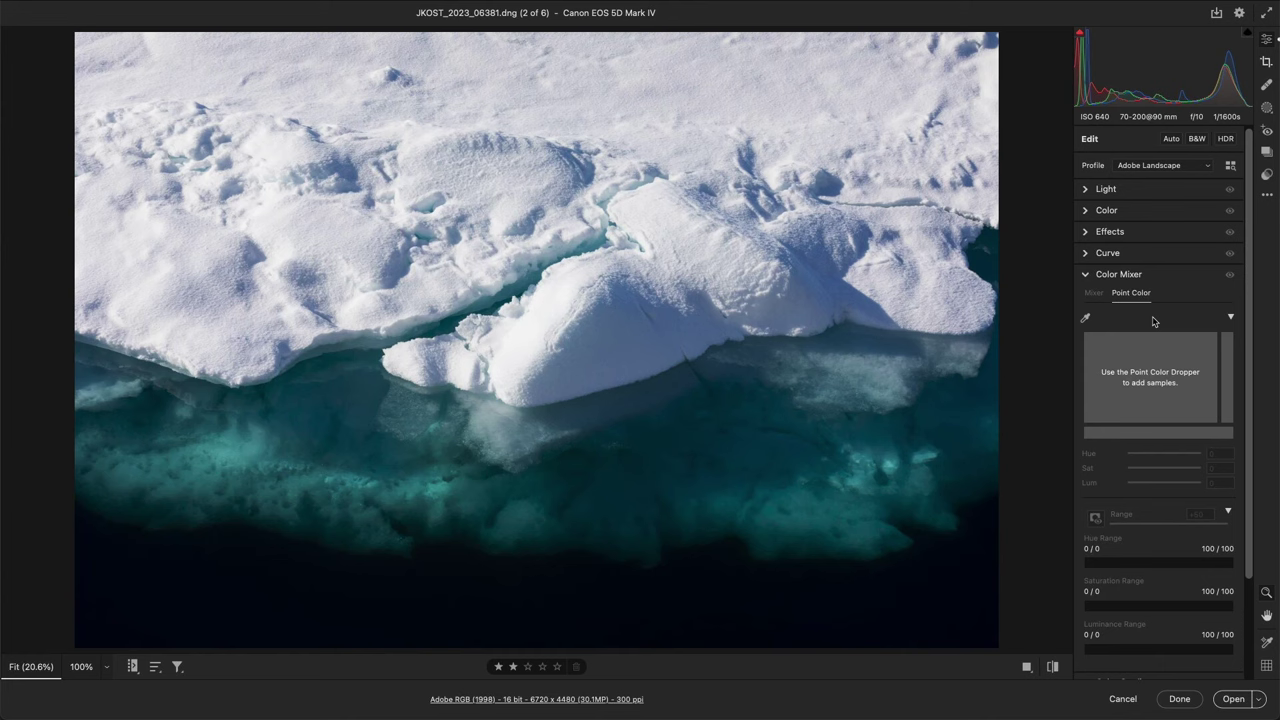
Sample colours in the ice photo and try a Blues saturation boost, resetting it to 0
left_click(1086, 317)
left_click(869, 243)
left_click(927, 437)
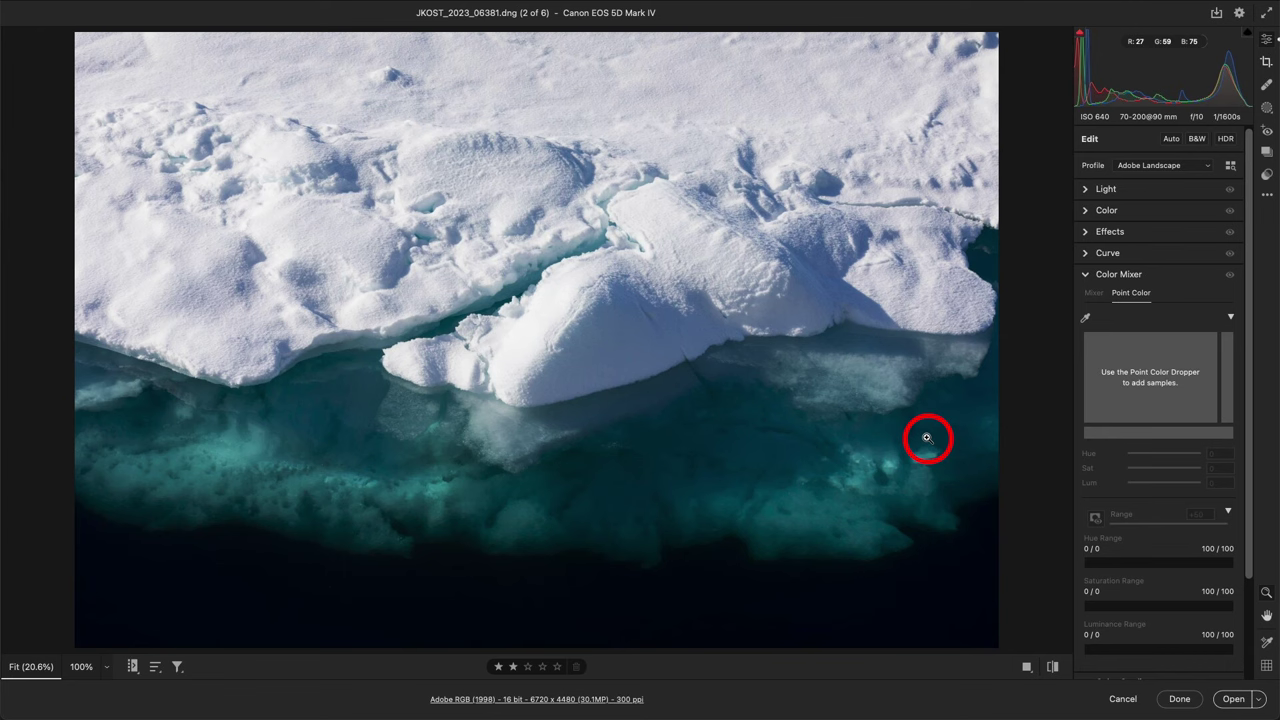
left_click(1096, 293)
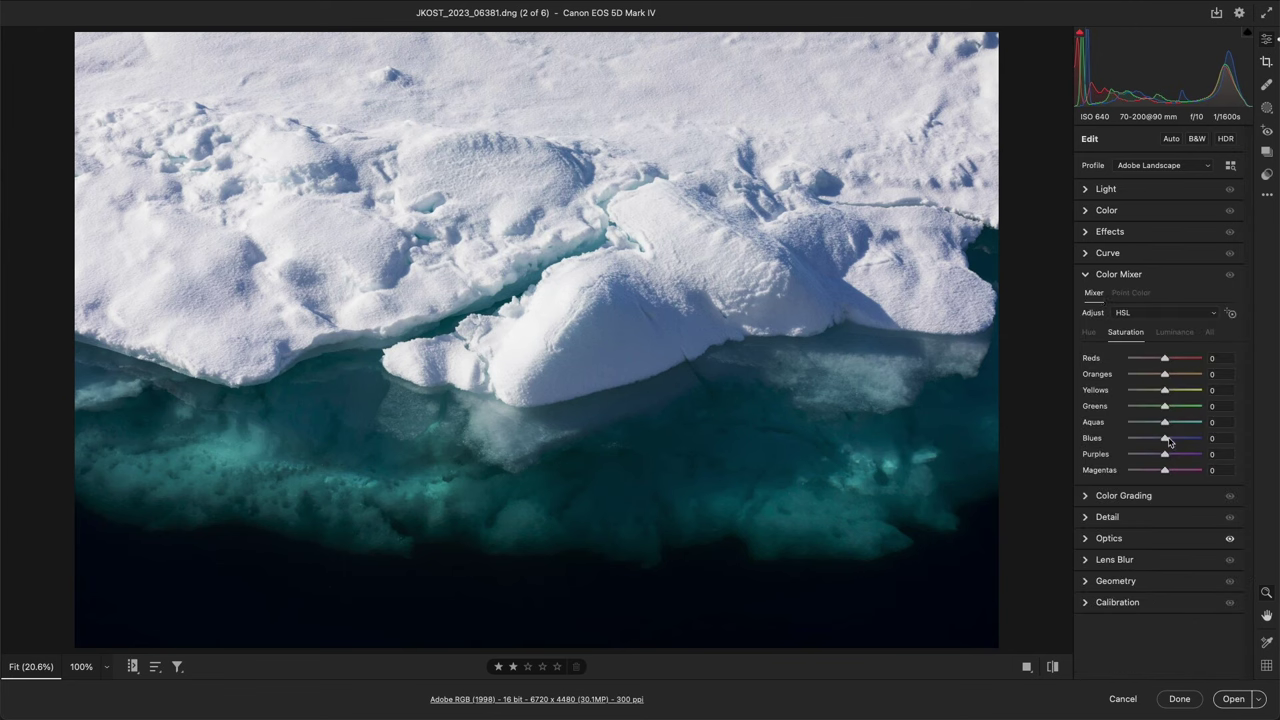
left_click_drag(1167, 442, 1219, 444)
double_click(1202, 441)
Back in Point Color, sample the bluish snow shadow and visualise its range
left_click(1134, 295)
left_click(1086, 318)
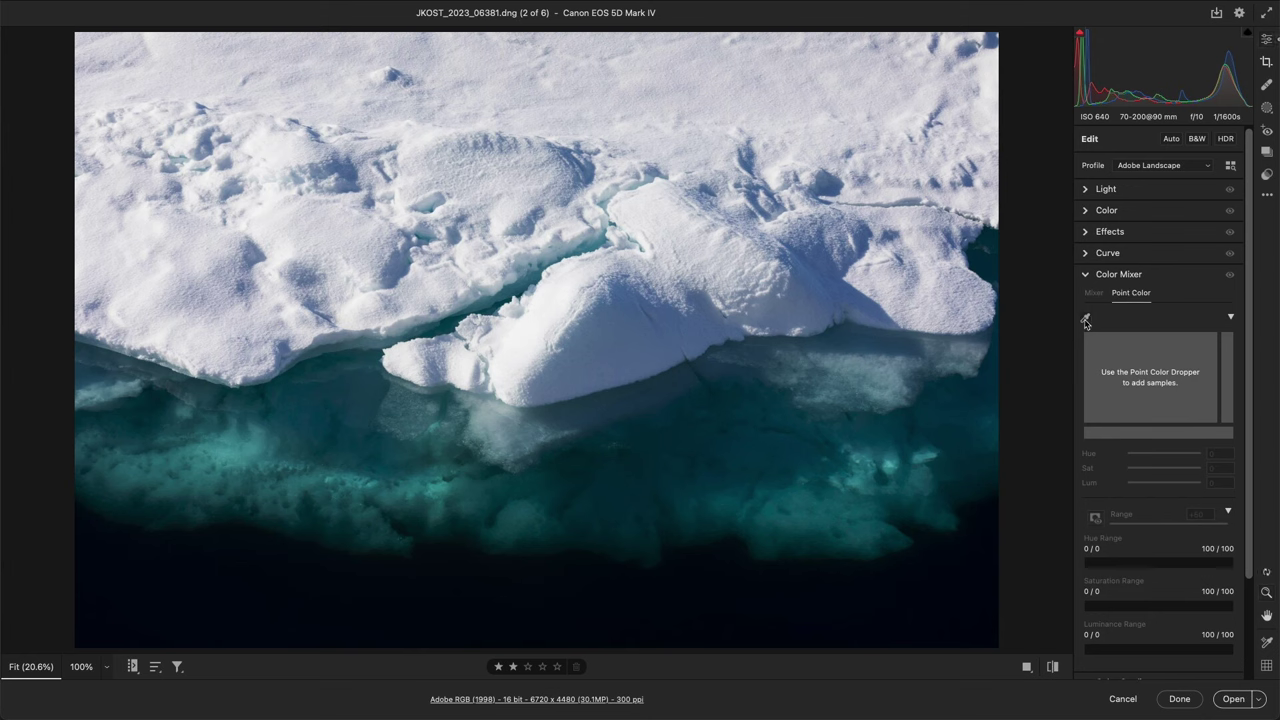
left_click(829, 257)
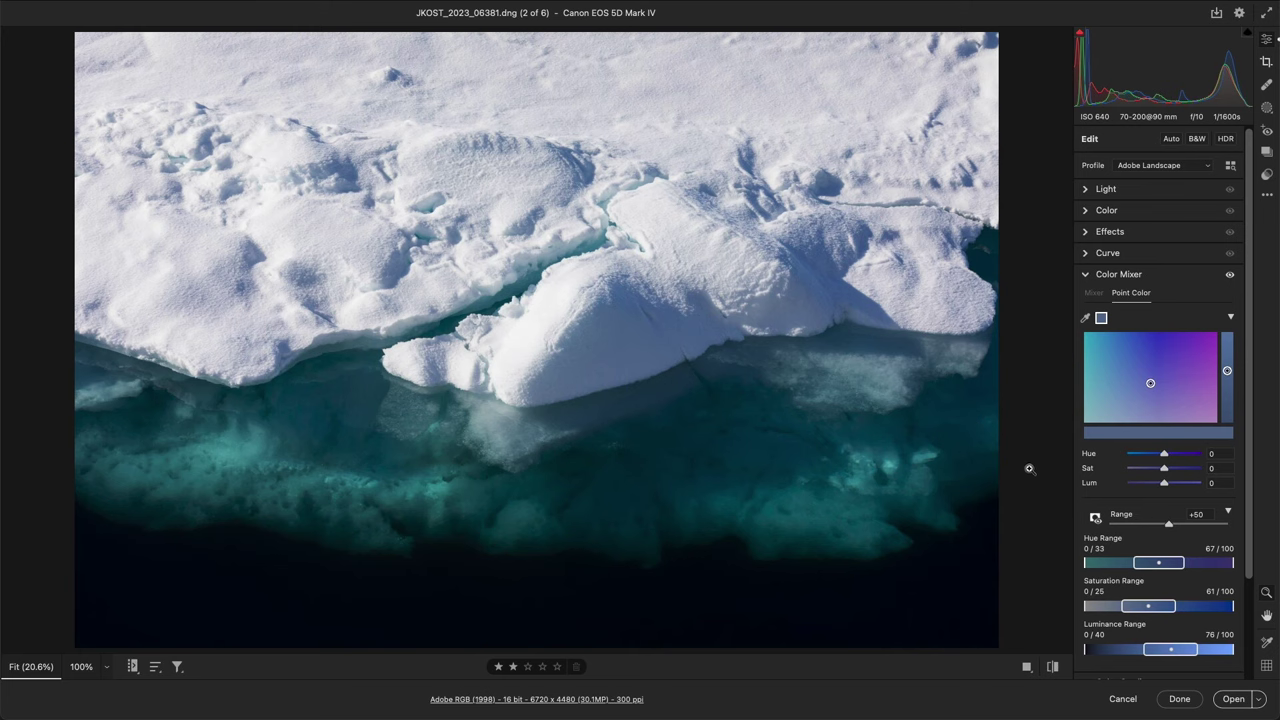
left_click(1095, 518)
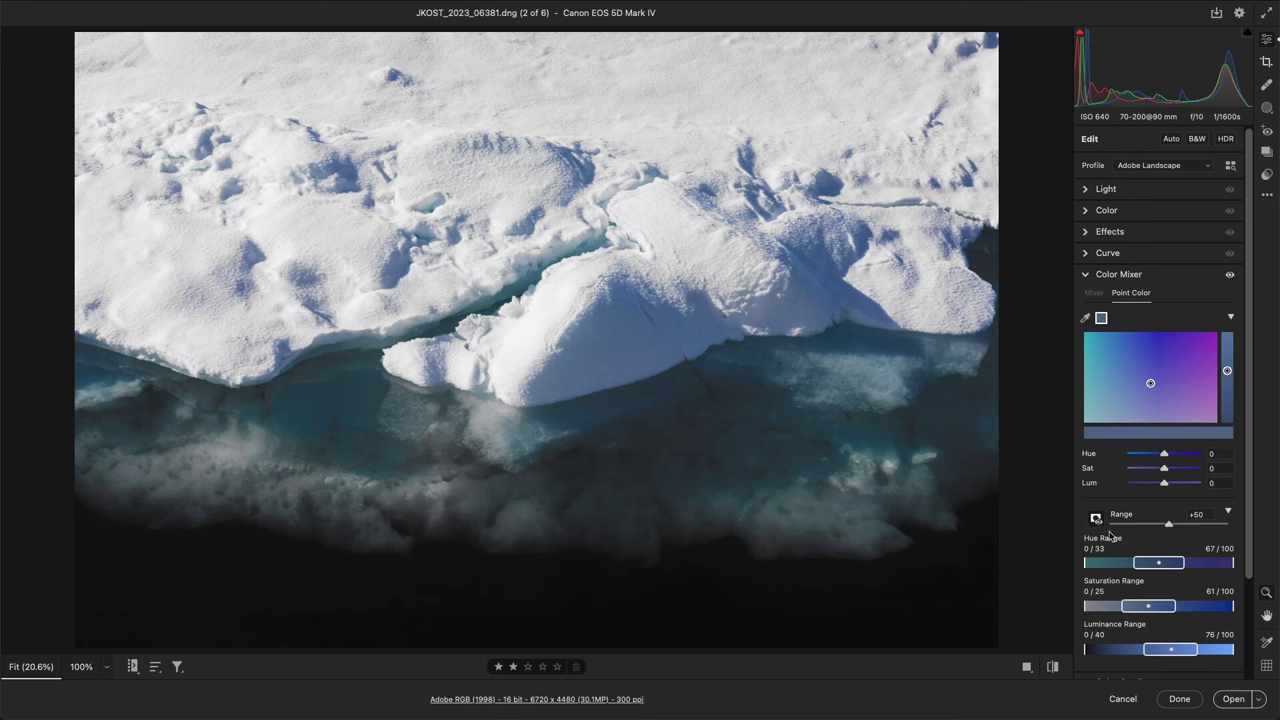
Narrow the Hue and Luminance Ranges, desaturate the snow shadows to Sat -100, and compare before/after
mouse_move(1135, 566)
left_mouse_down()
mouse_move(1152, 566)
mouse_move(1090, 573)
mouse_move(1145, 577)
left_mouse_up()
left_click_drag(1170, 649, 1196, 649)
left_click(1096, 520)
left_click(1096, 520)
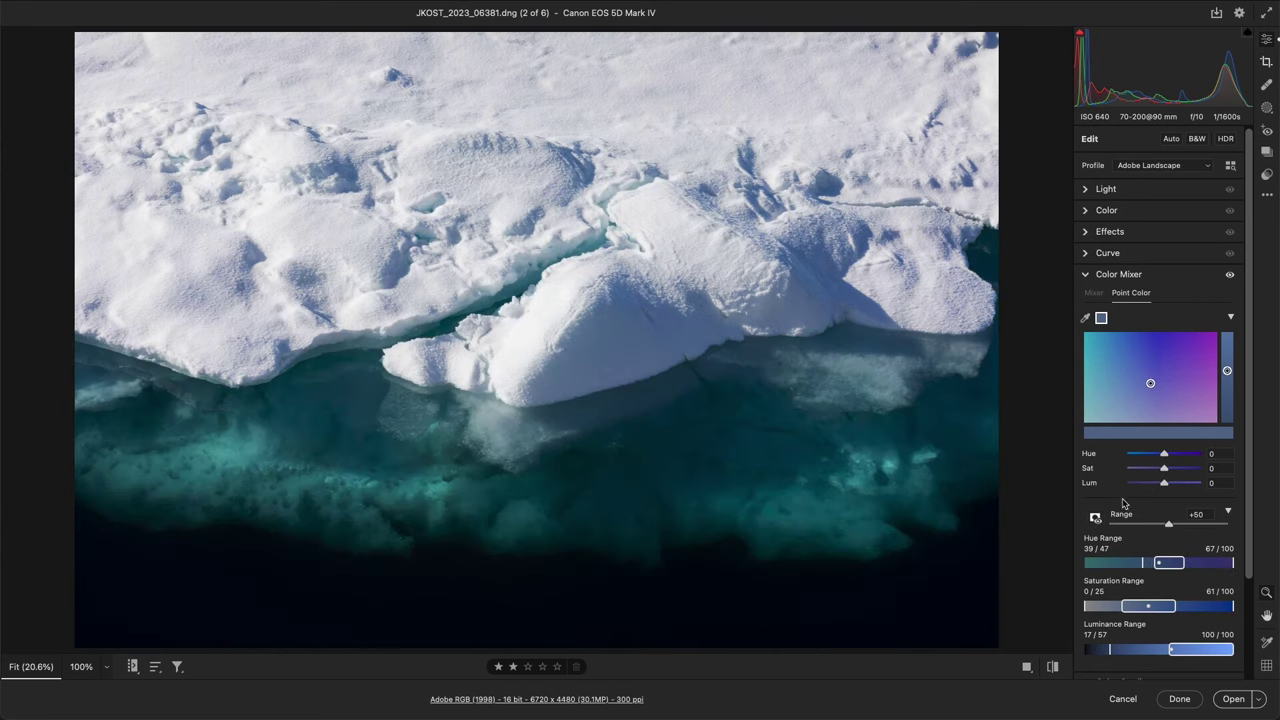
left_click_drag(1163, 469, 1130, 471)
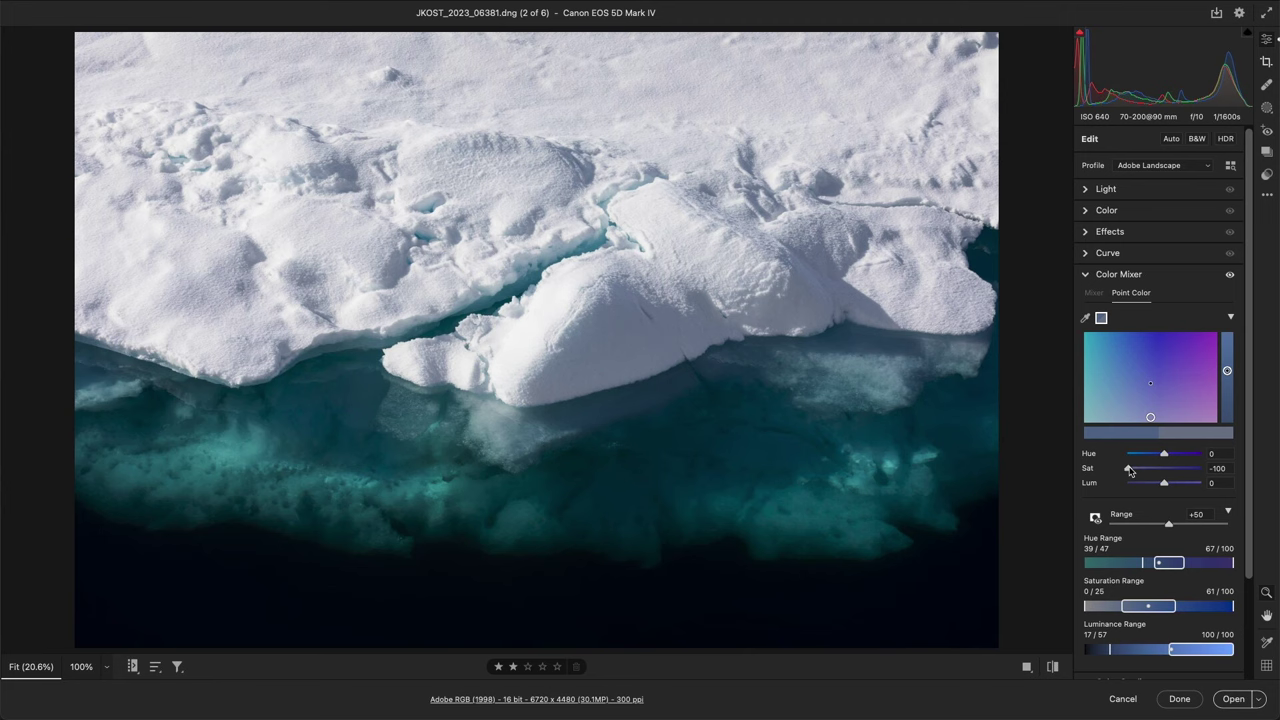
left_click(1229, 277)
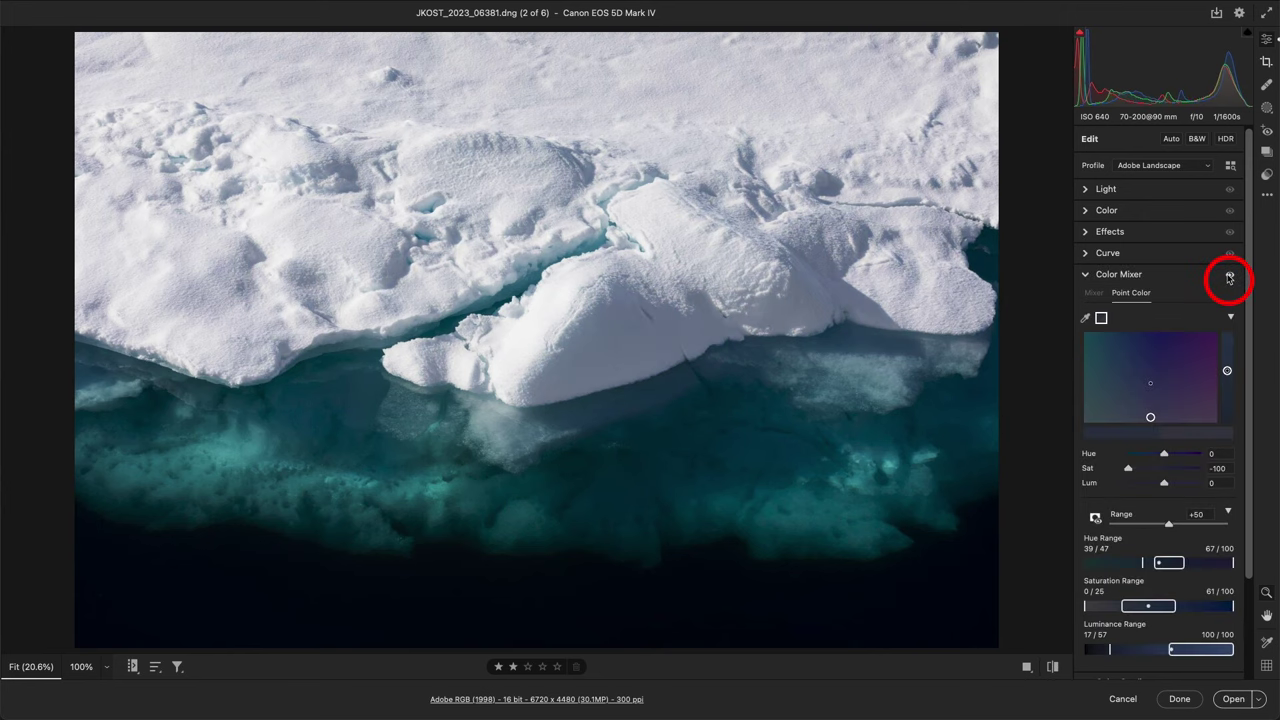
left_click(1229, 277)
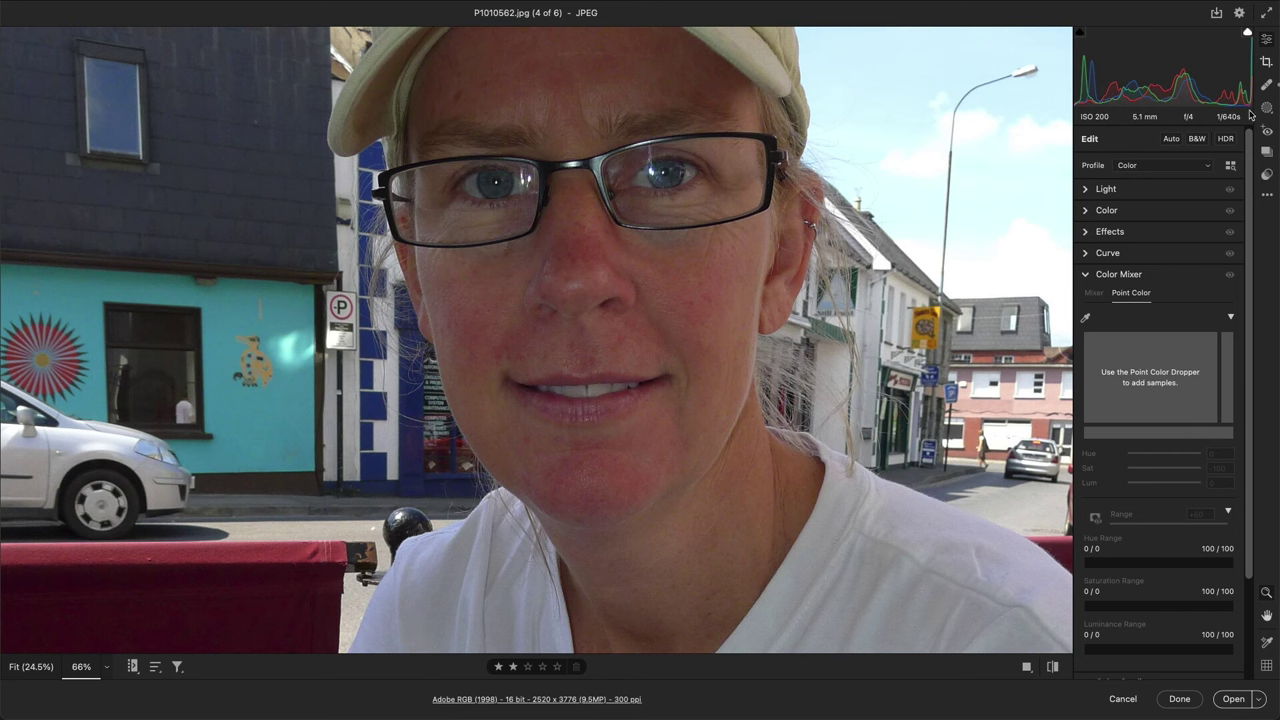
Create Mask 1 covering Person 1's facial and body skin and hide its red overlay
left_click(1266, 107)
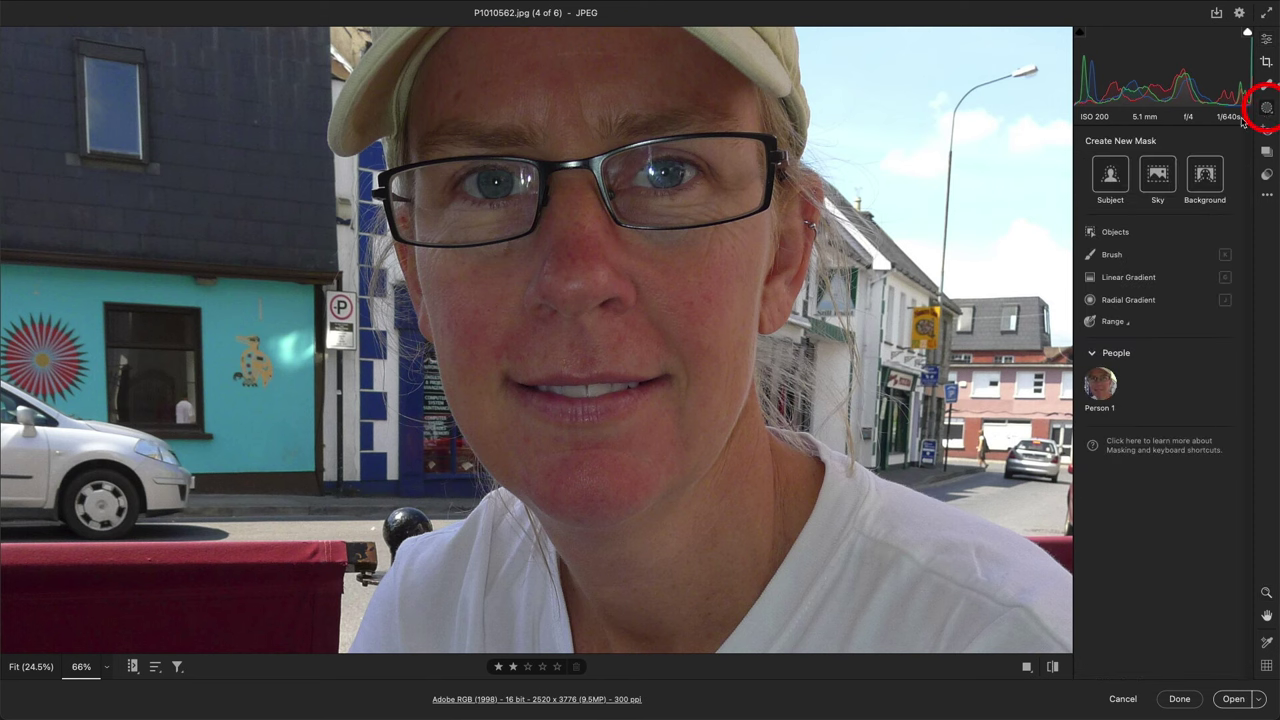
left_click(1106, 388)
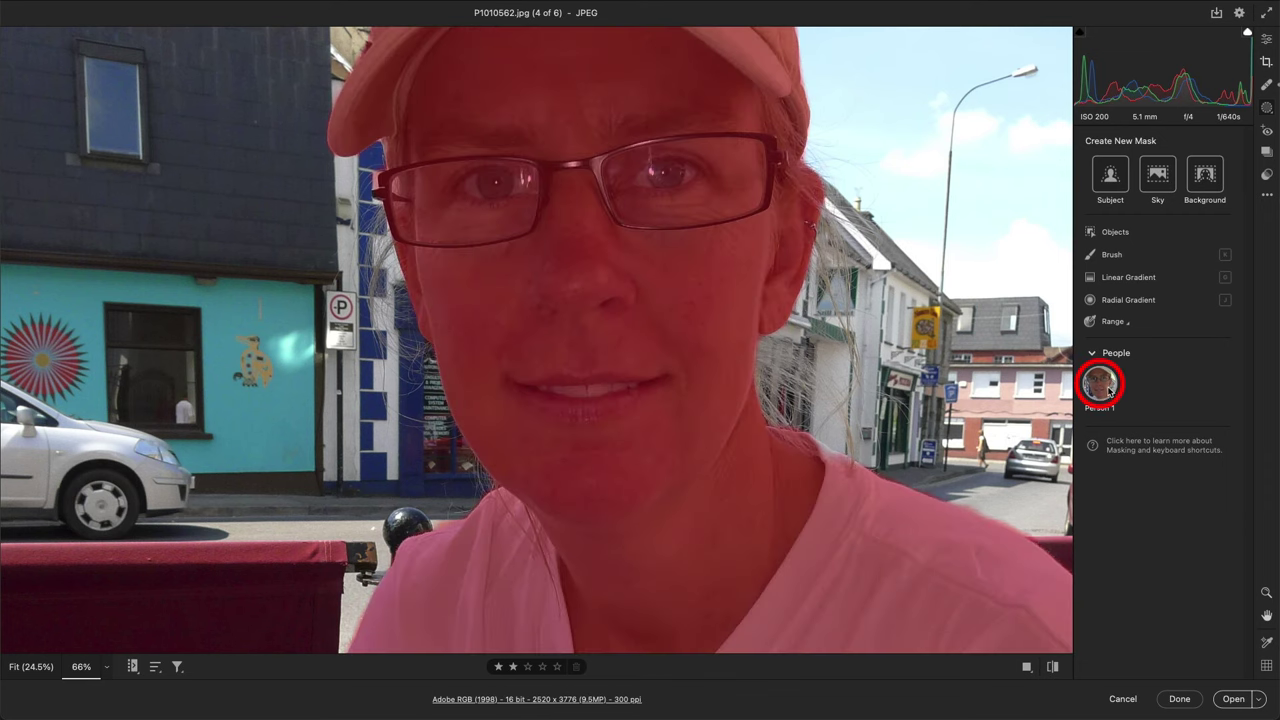
left_click(1108, 262)
left_click(1110, 276)
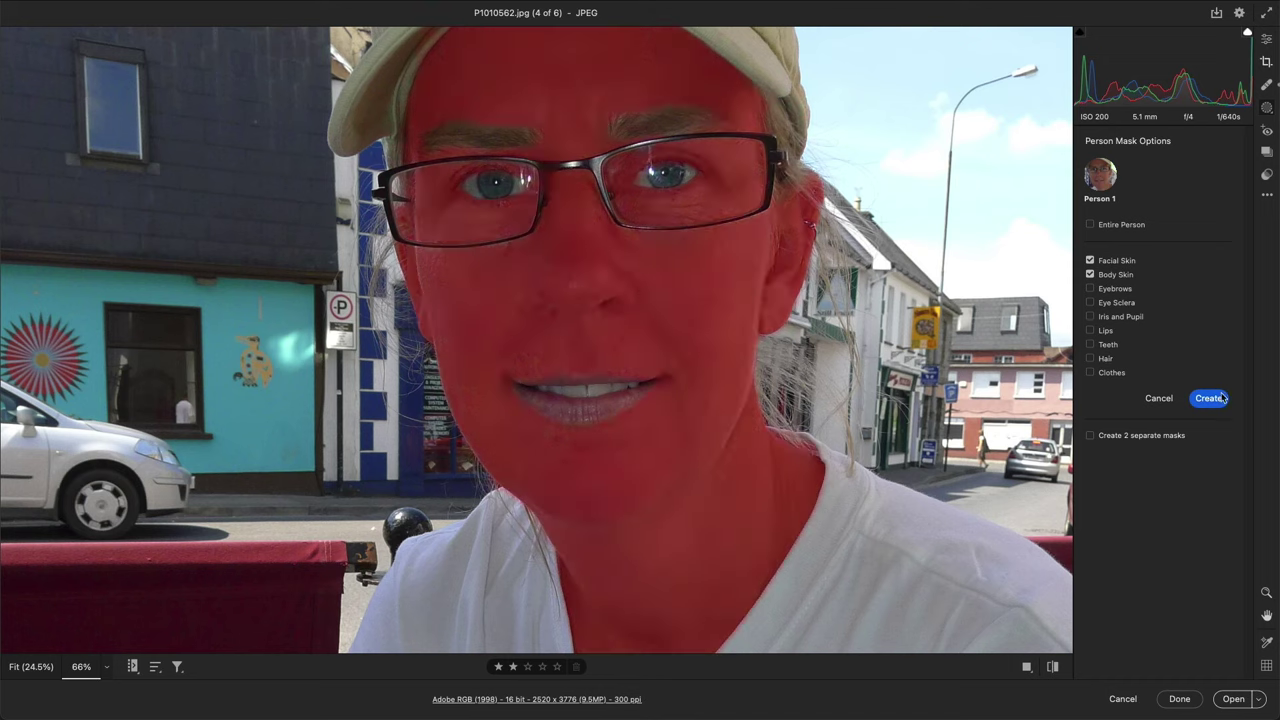
left_click(1221, 399)
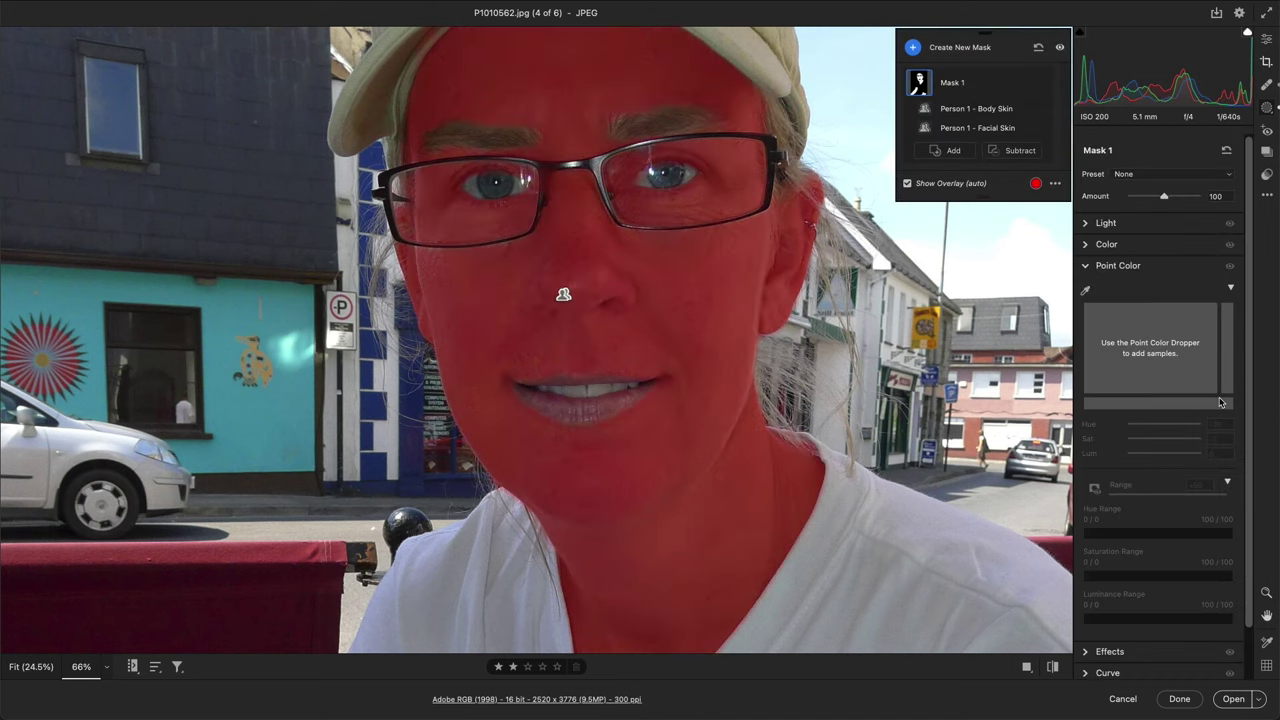
left_click(978, 184)
left_click(1088, 291)
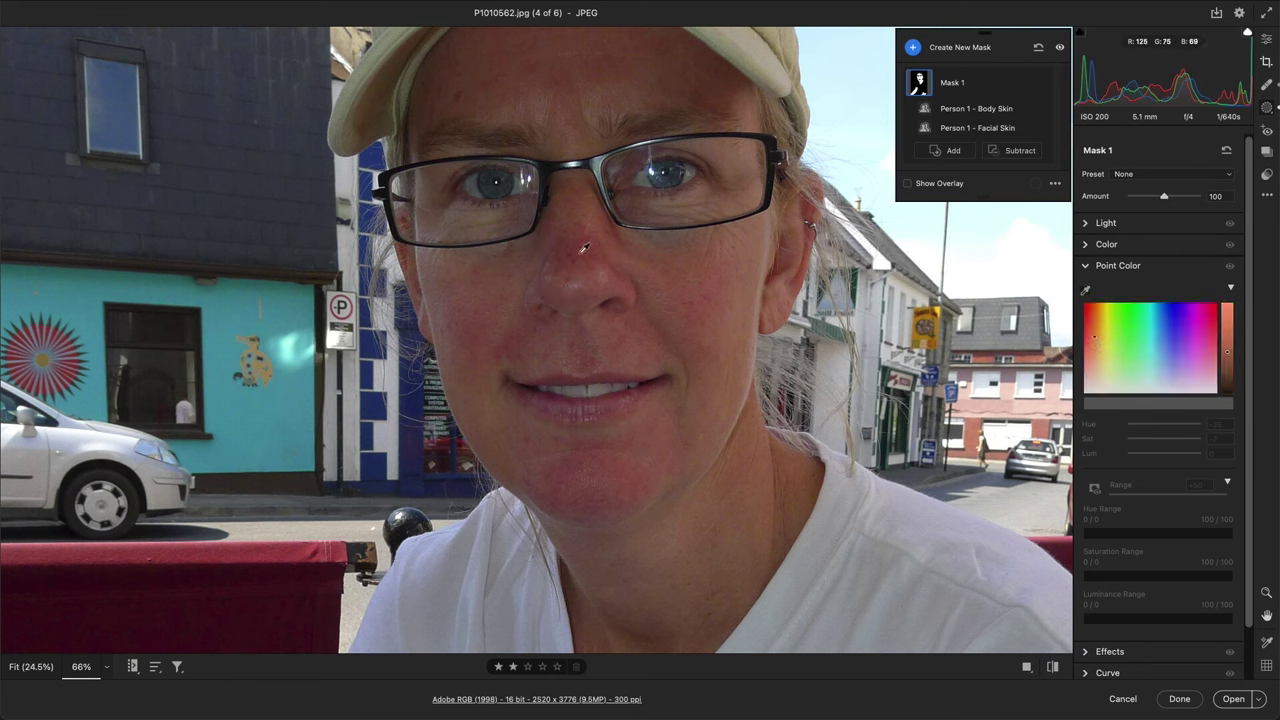
Sample the nose skin, narrow its hue and luminance range, and shift its hue to +48
left_click(563, 294)
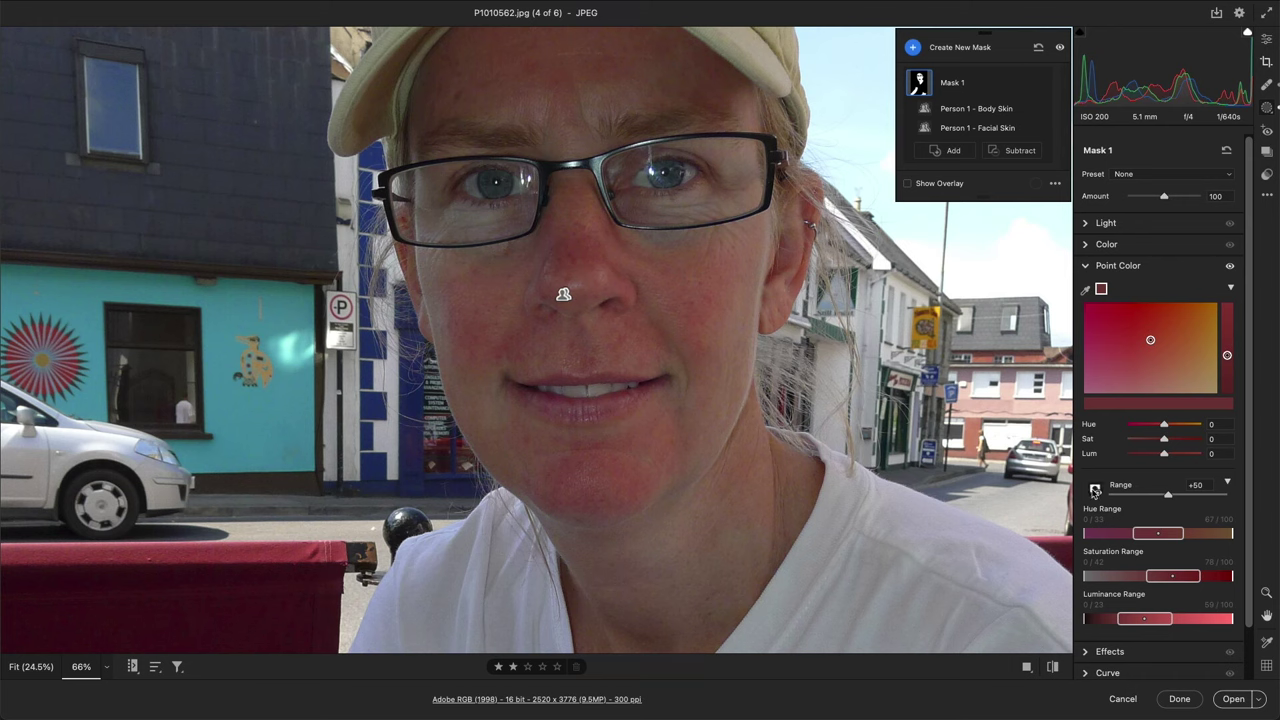
left_click_drag(1184, 532, 1222, 580)
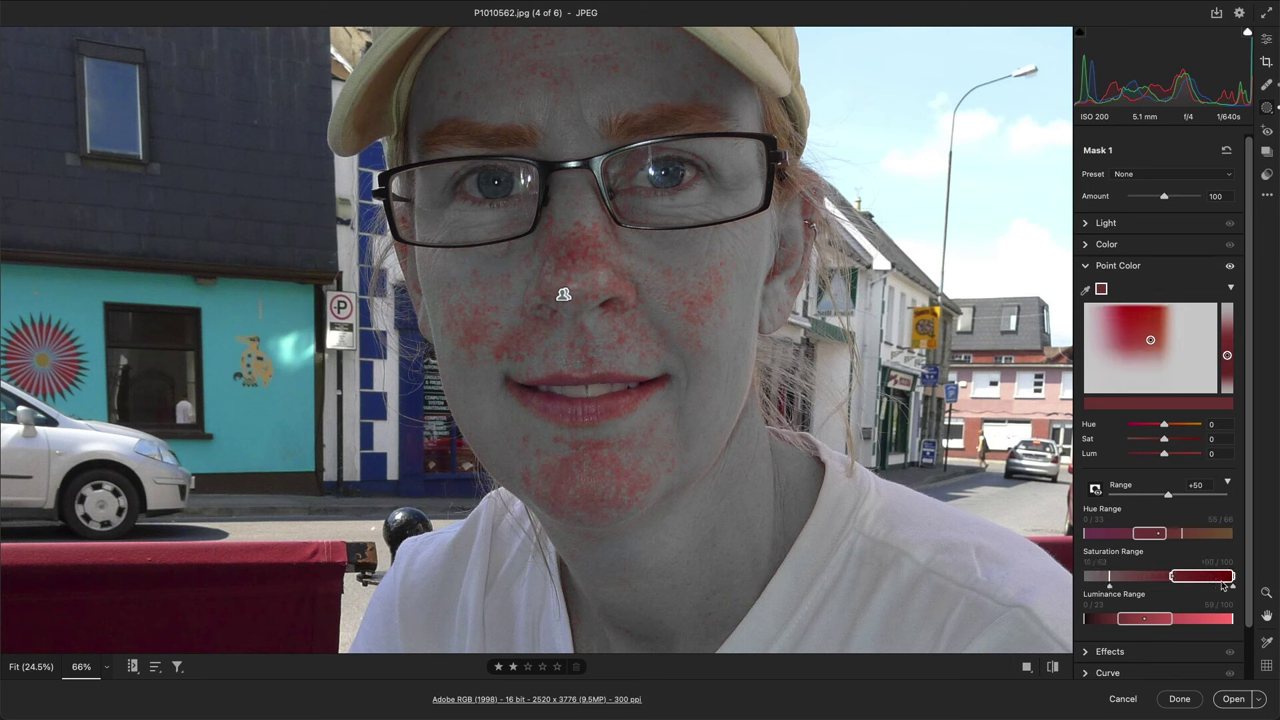
left_click_drag(1170, 620, 1121, 622)
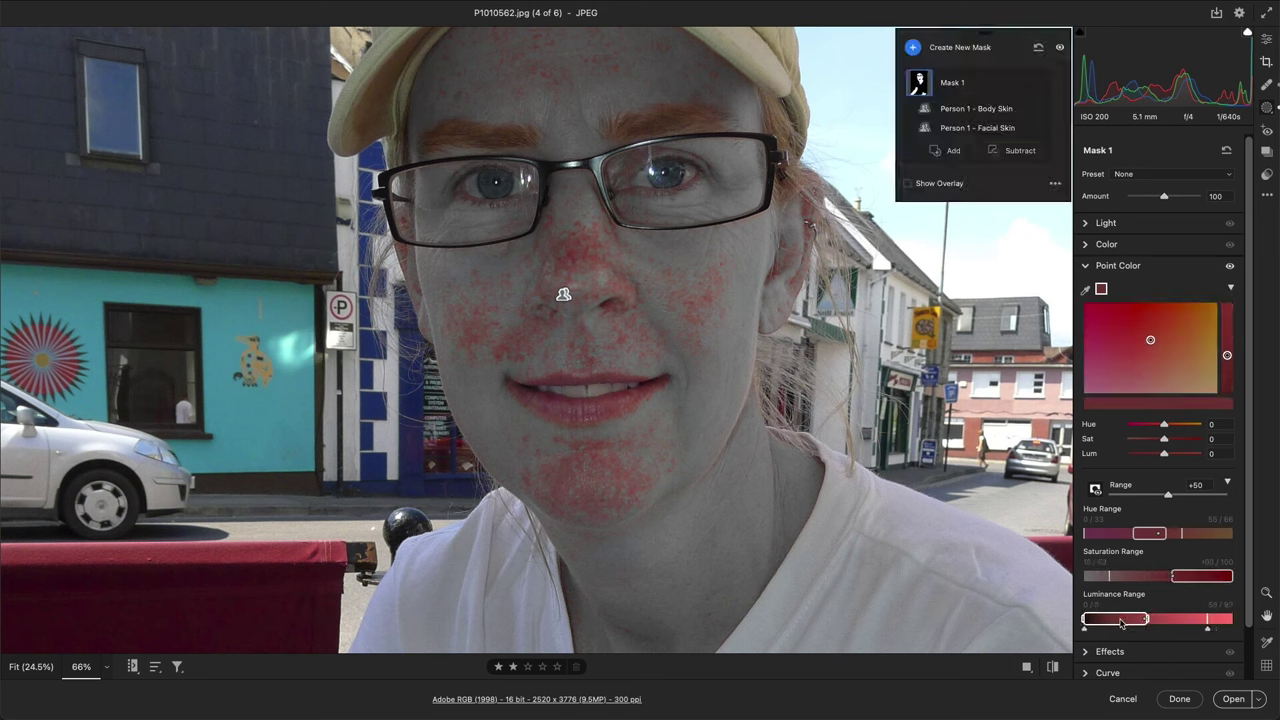
left_click(1095, 489)
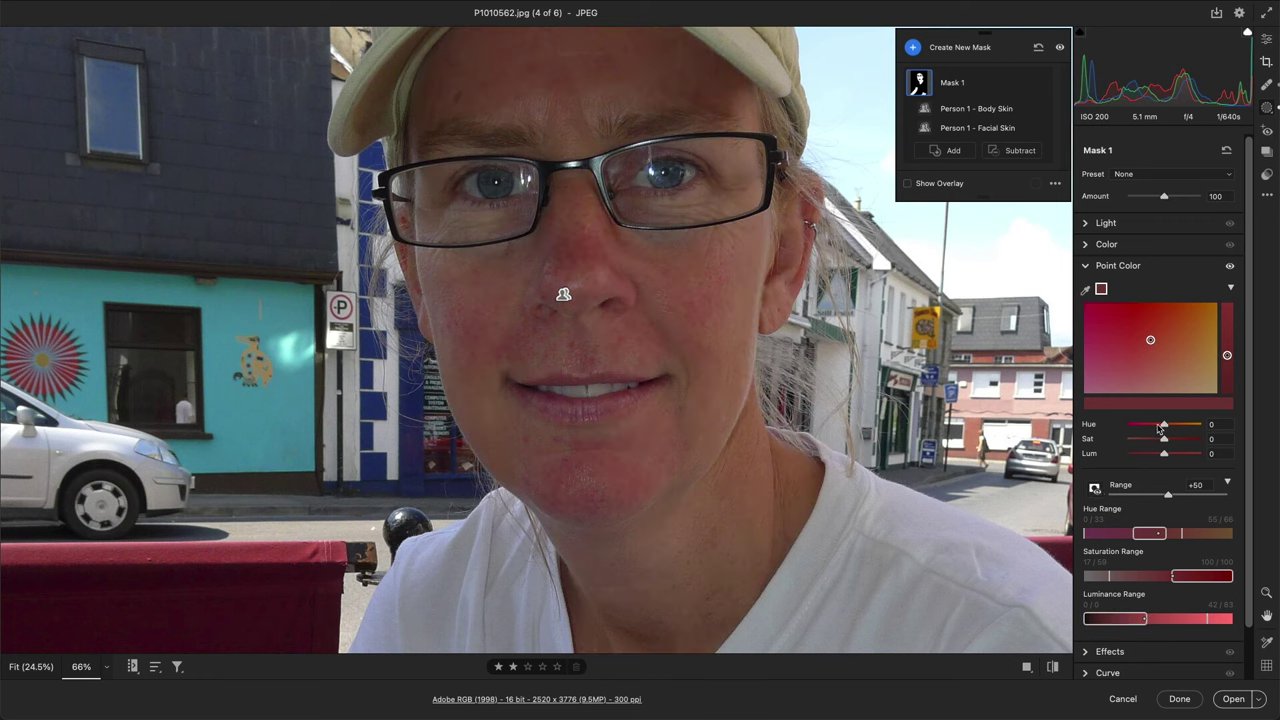
mouse_move(1163, 430)
left_mouse_down()
mouse_move(1185, 424)
mouse_move(1160, 443)
mouse_move(1167, 453)
left_mouse_up()
Resample the nose skin, shift its hue to -15, and toggle Point Color to compare
left_click(1087, 291)
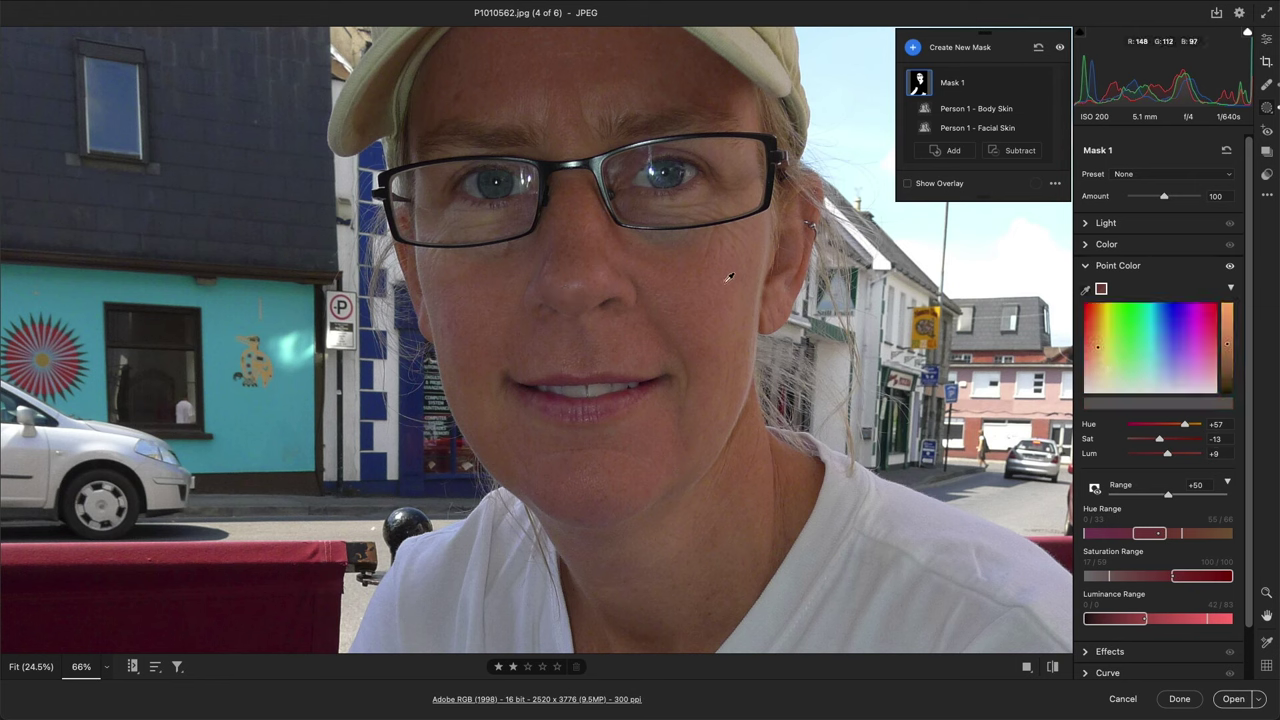
left_click(563, 294)
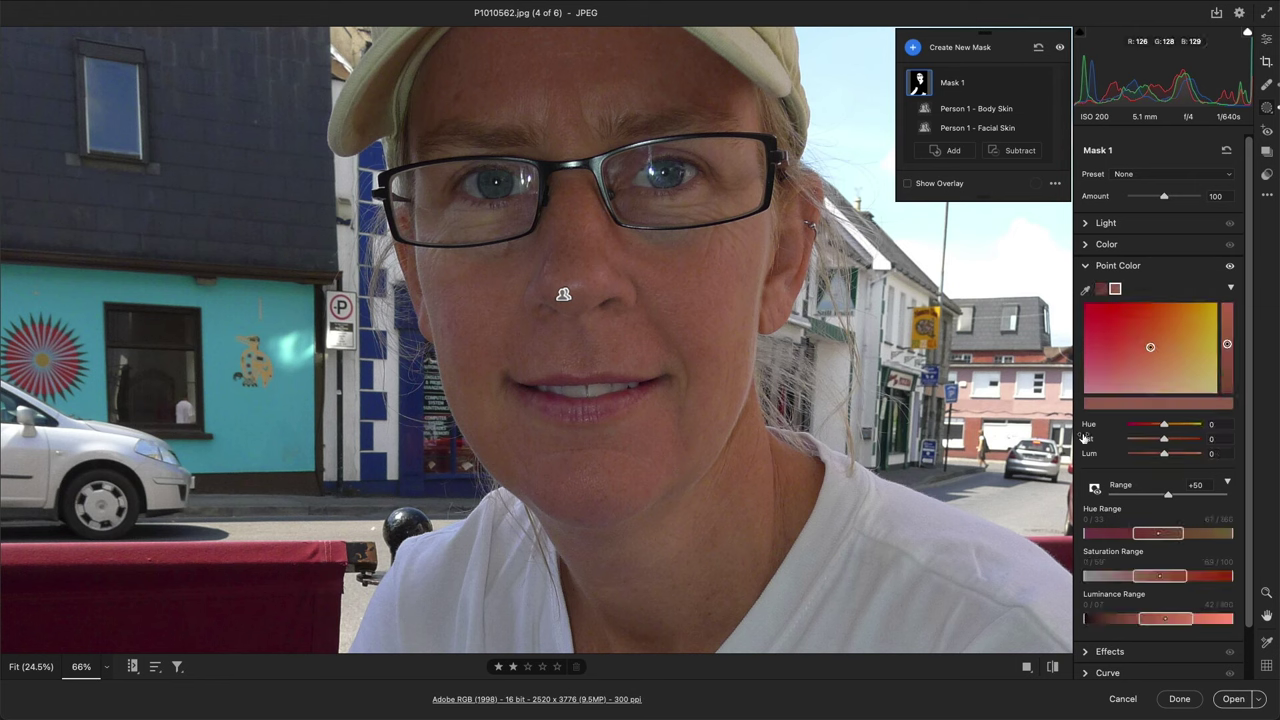
left_click_drag(1164, 424, 1161, 444)
left_click(1231, 268)
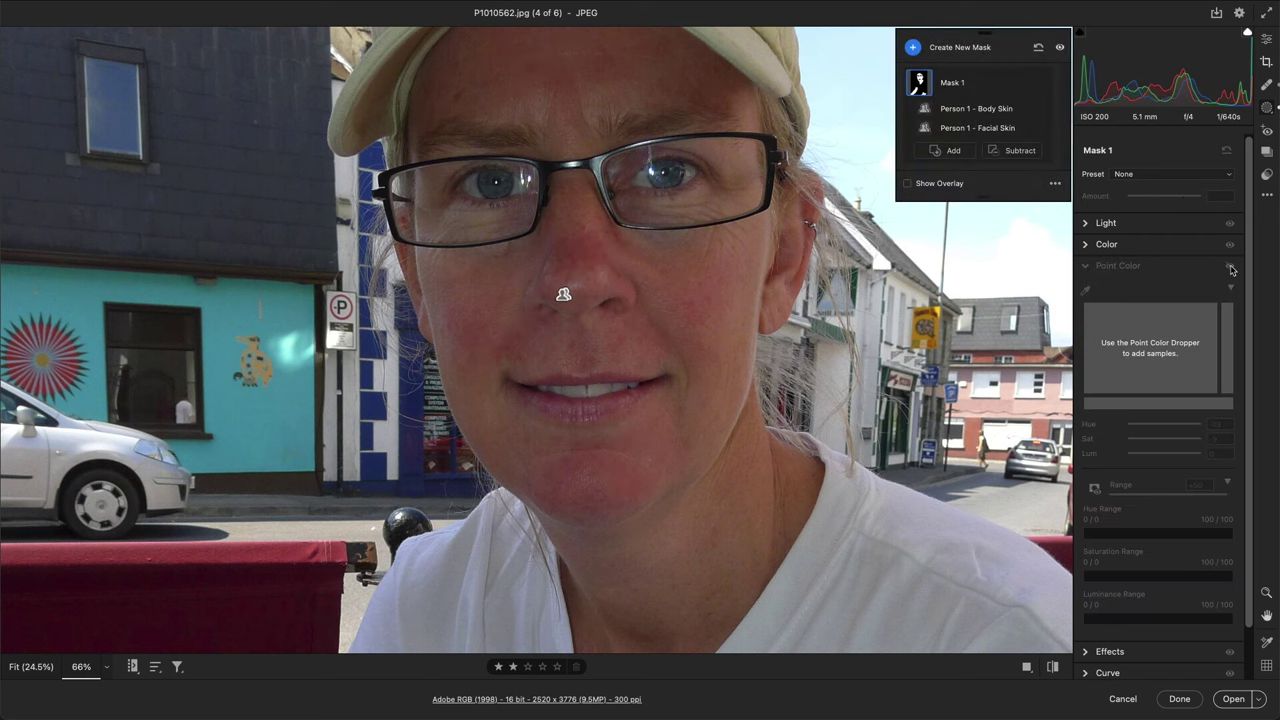
left_click(1231, 268)
left_click(1231, 268)
left_click(1231, 268)
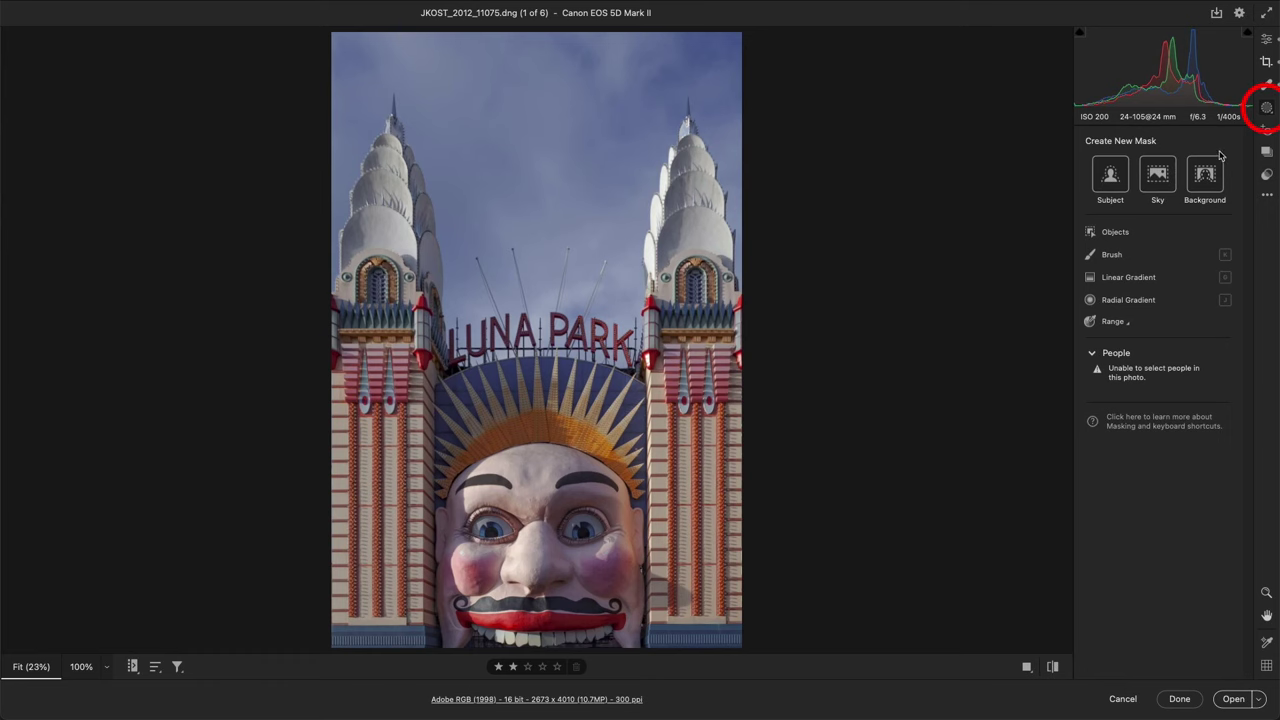
Mask the Luna Park subject without overlay, turn its sampled blue-purple teal (Hue -85), and sample the pale face
left_click(1110, 178)
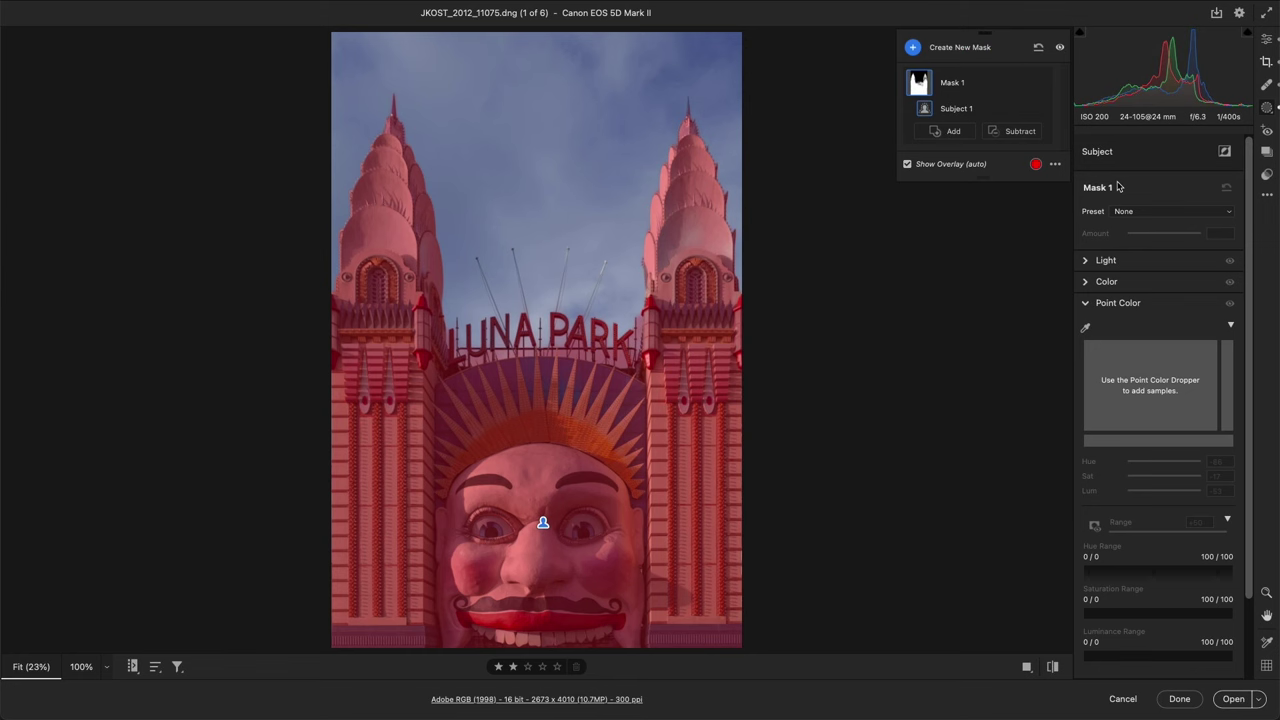
left_click(965, 166)
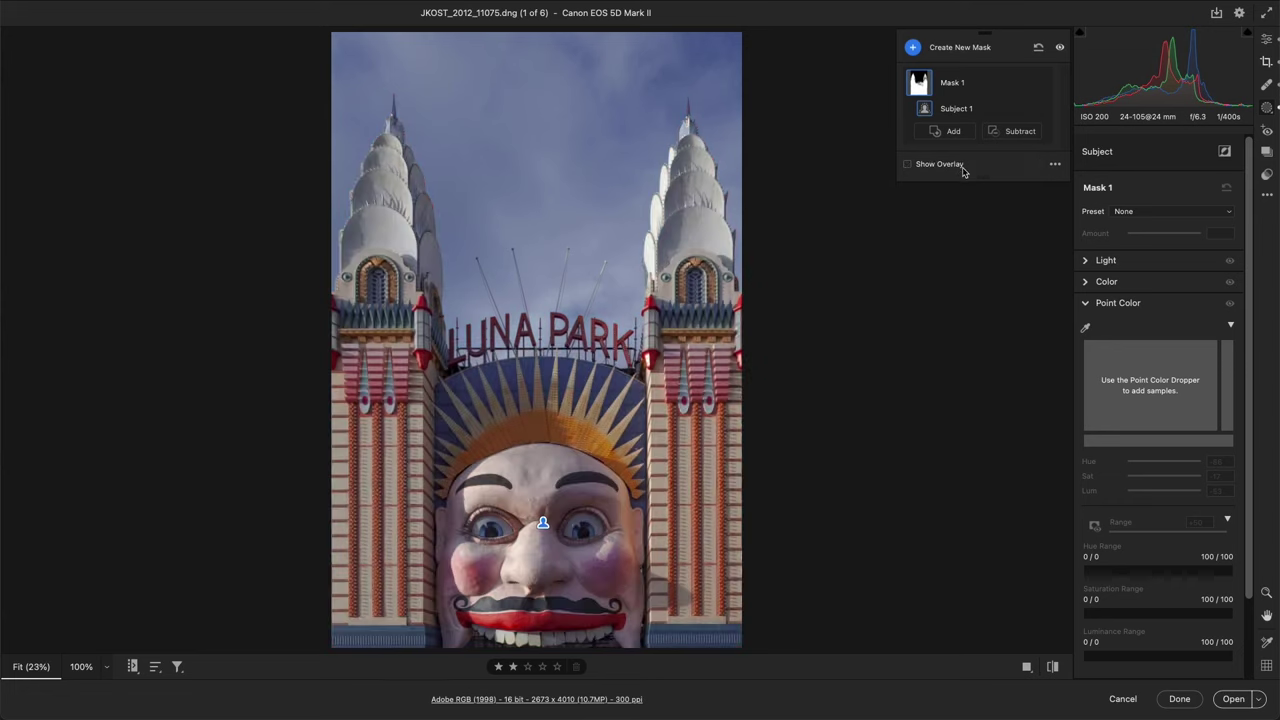
left_click(735, 305)
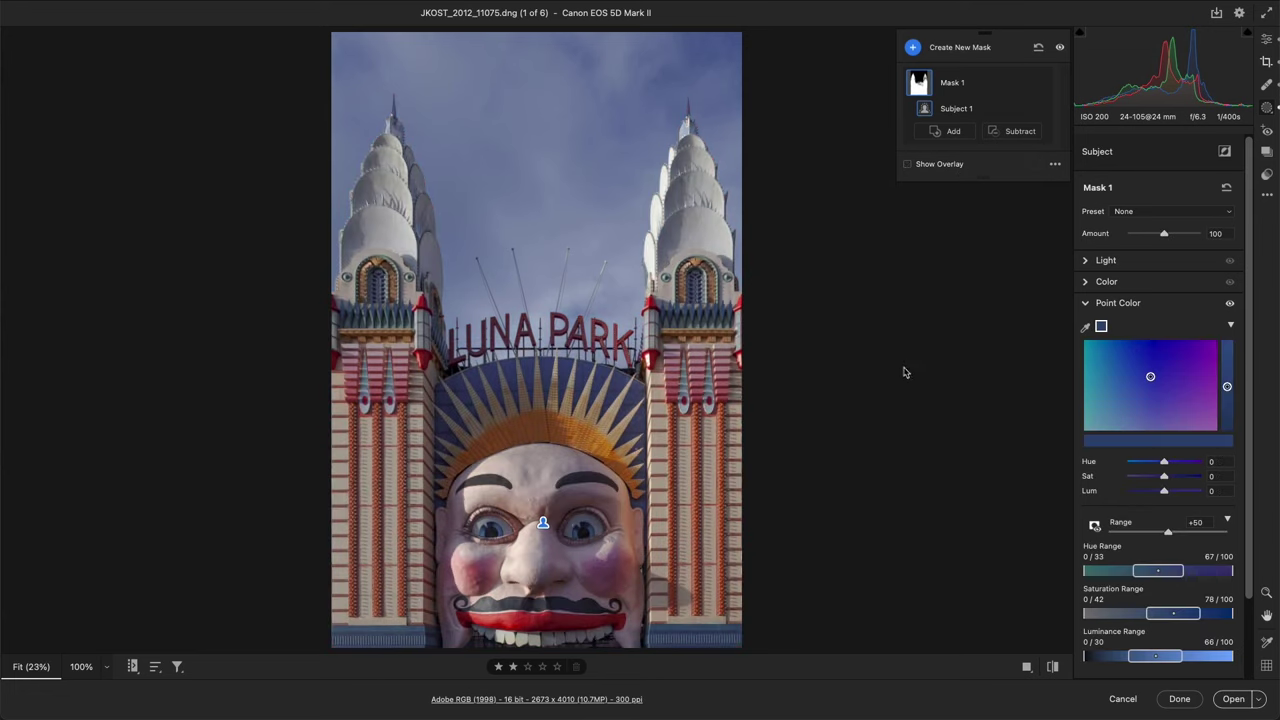
mouse_move(1163, 466)
left_mouse_down()
mouse_move(1133, 466)
mouse_move(1176, 480)
mouse_move(1151, 494)
left_mouse_up()
left_click(1084, 329)
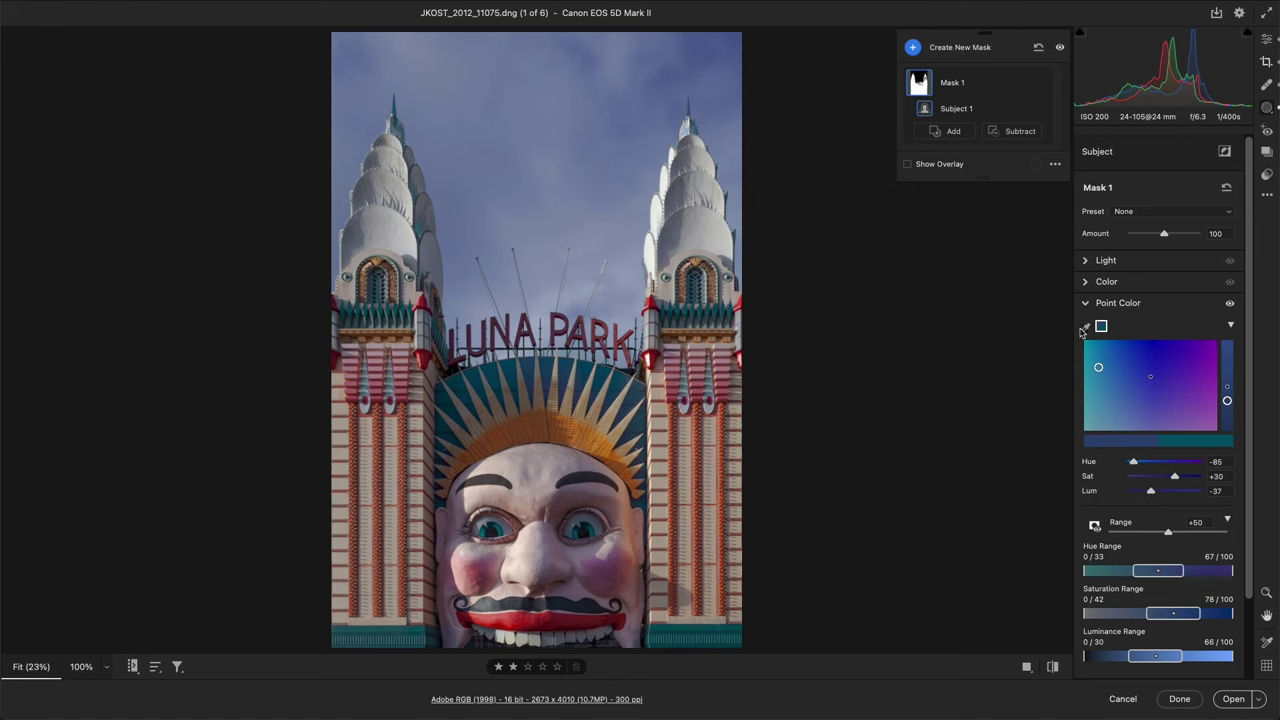
left_click(543, 524)
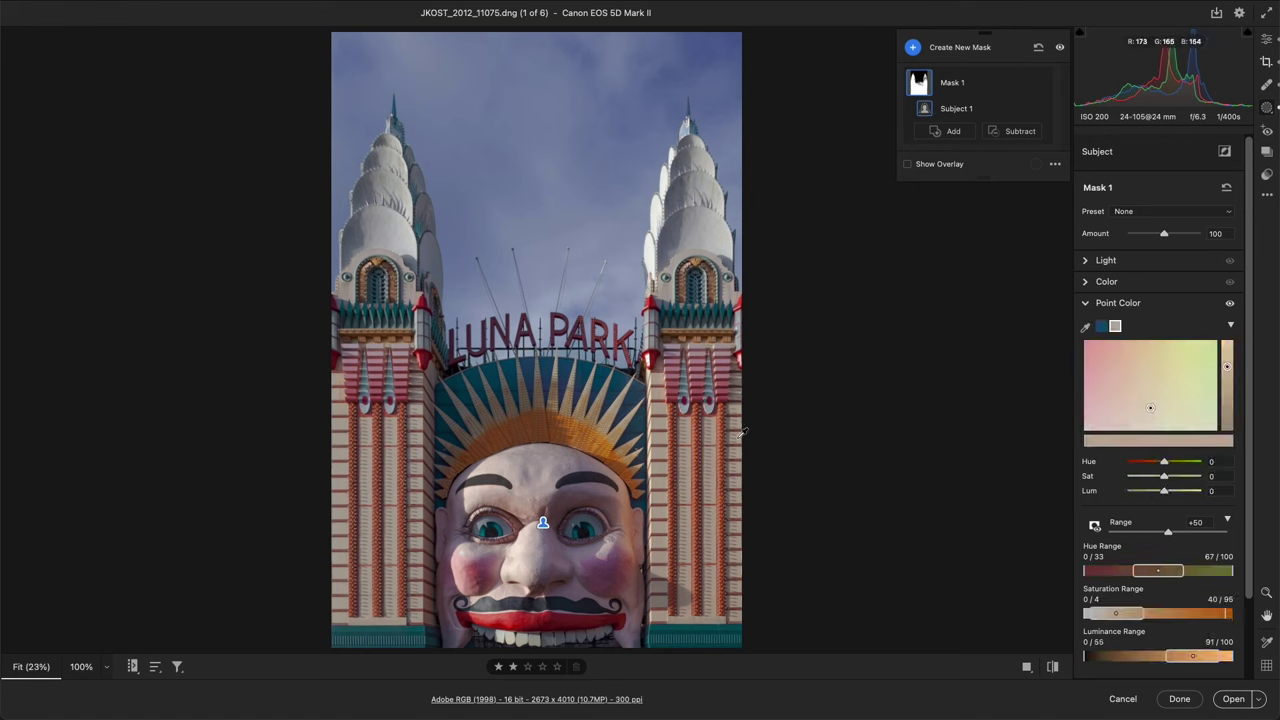
Desaturate the pale face sample and shift a red sampled from the facade's right edge to Hue -72
mouse_move(1163, 479)
left_mouse_down()
mouse_move(1150, 477)
mouse_move(1180, 491)
left_mouse_up()
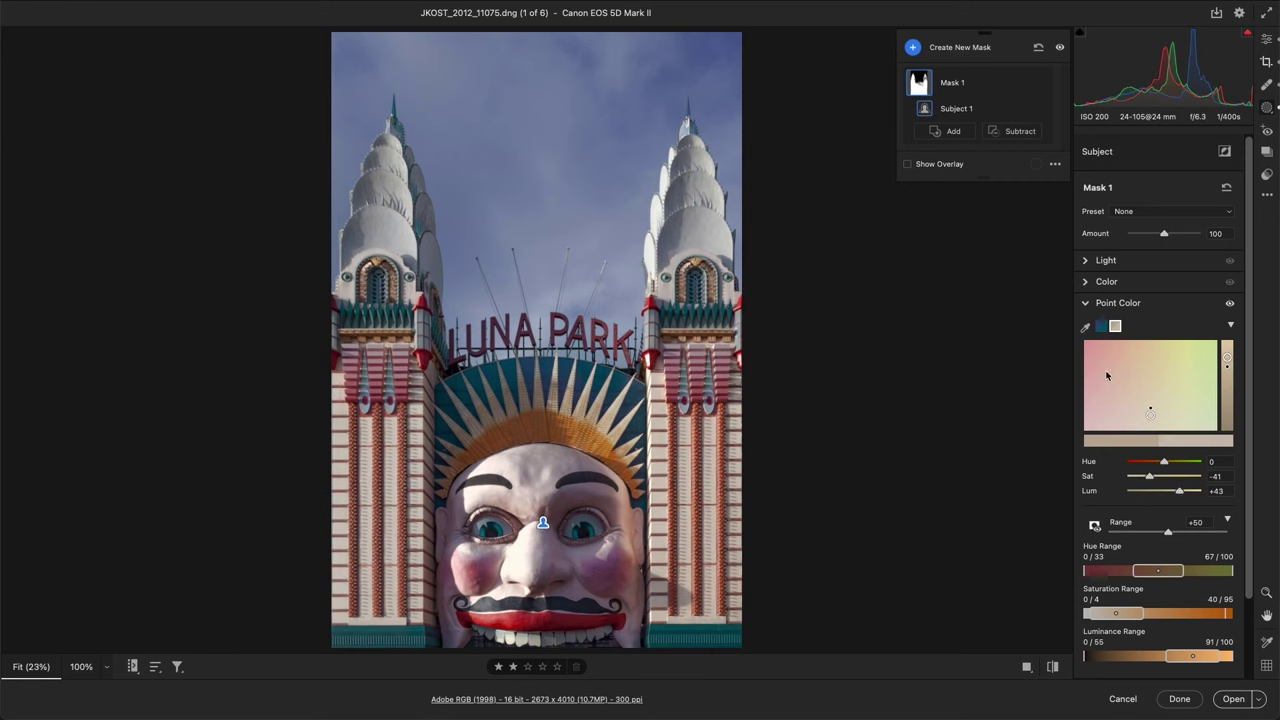
left_click(1087, 330)
left_click(740, 438)
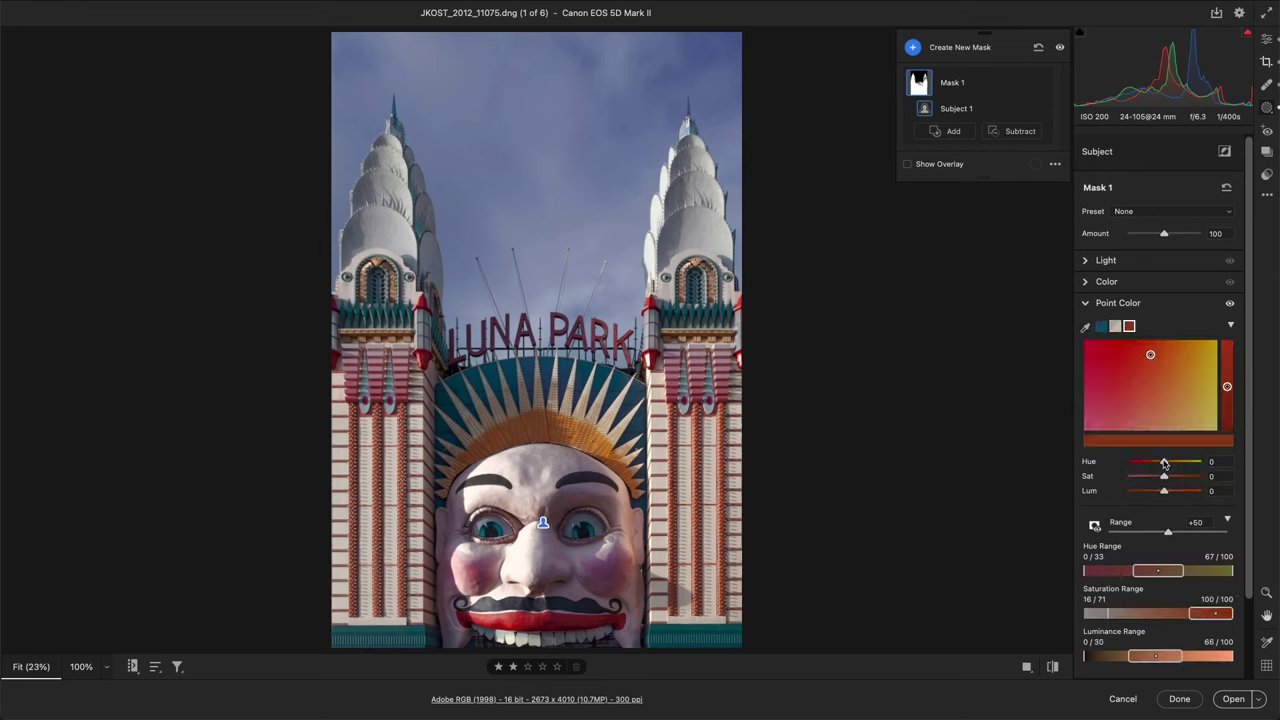
left_click_drag(1164, 464, 1138, 463)
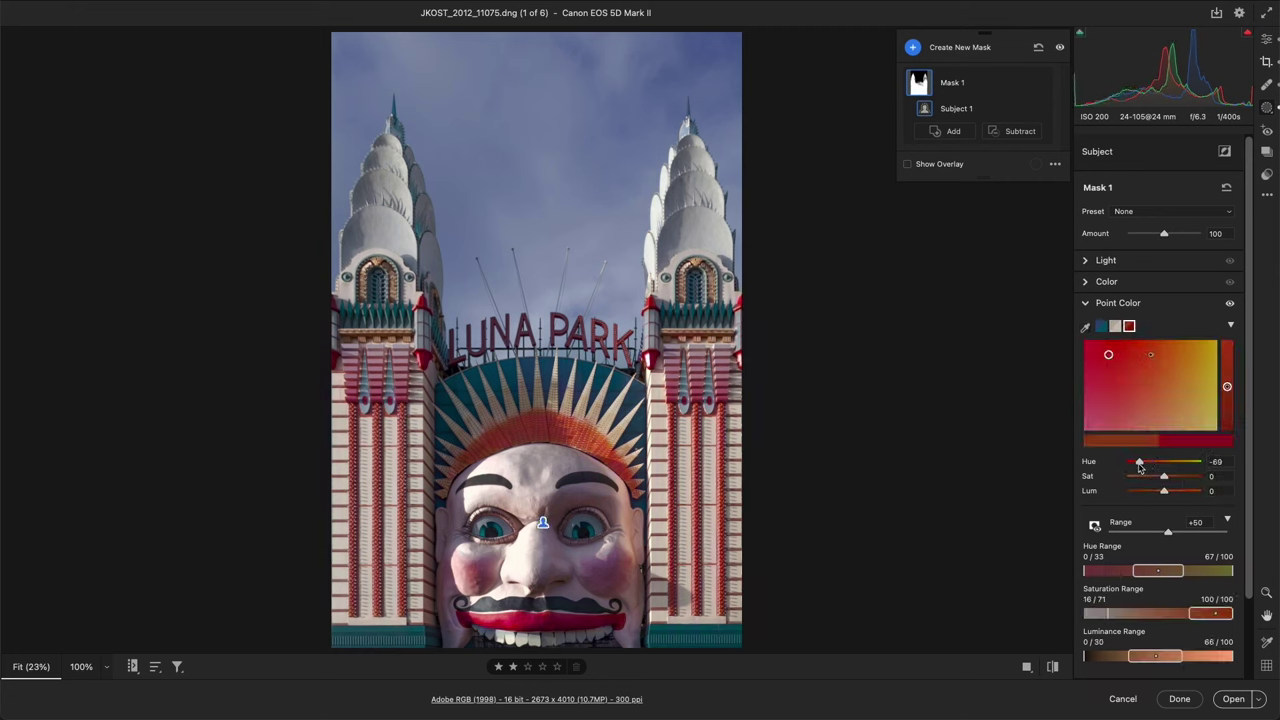
Toggle the Point Color adjustment off and on to compare the recolored subject
left_click(1229, 304)
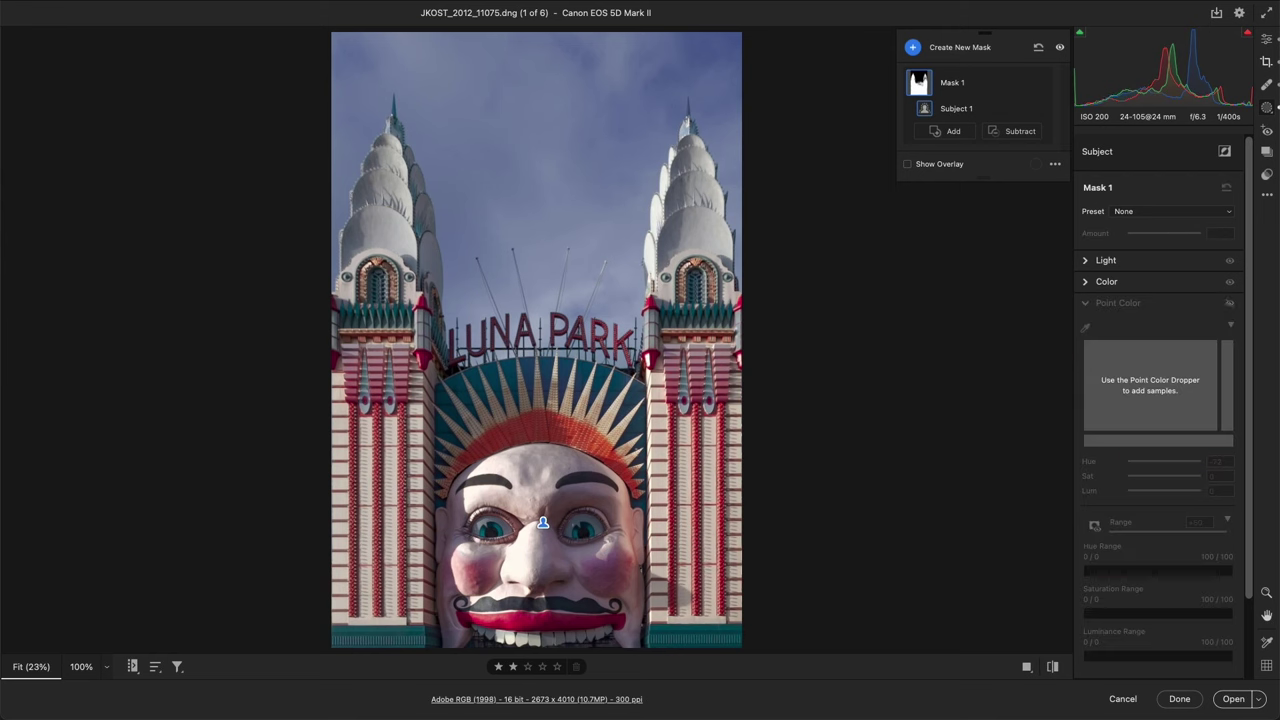
left_click(1229, 305)
left_click(1229, 305)
left_click(1230, 305)
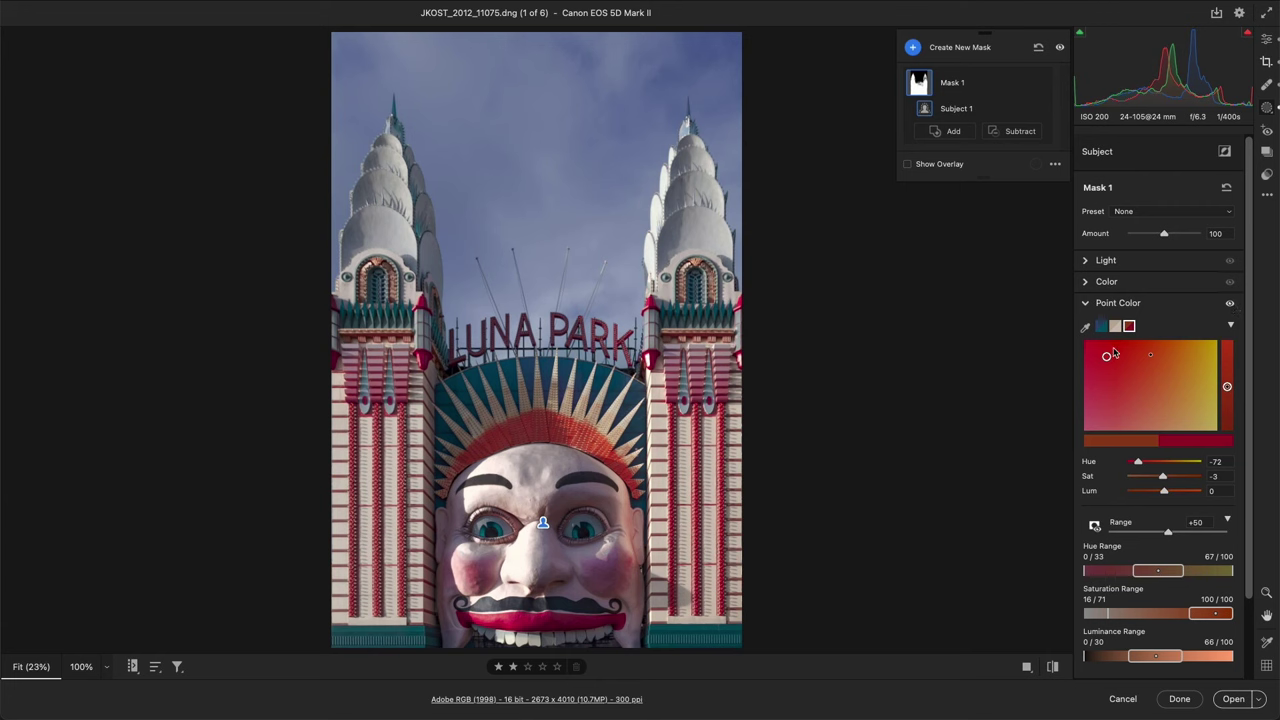
Refine the red sample while previewing its affected areas, settling on Hue -52 and Sat 0
key("shift")
mouse_move(1106, 358)
left_mouse_down()
mouse_move(1106, 408)
mouse_move(1106, 362)
left_mouse_up()
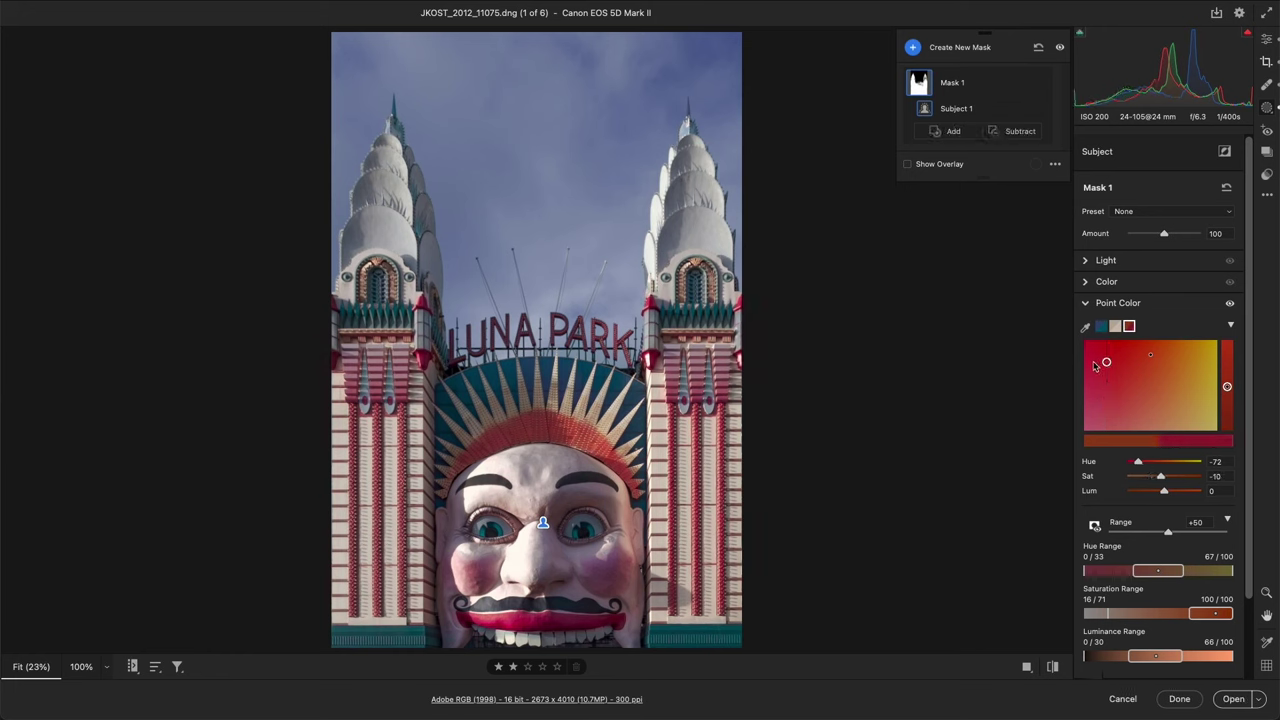
mouse_move(1106, 362)
left_mouse_down()
mouse_move(1188, 362)
mouse_move(1110, 362)
left_mouse_up()
key("alt")
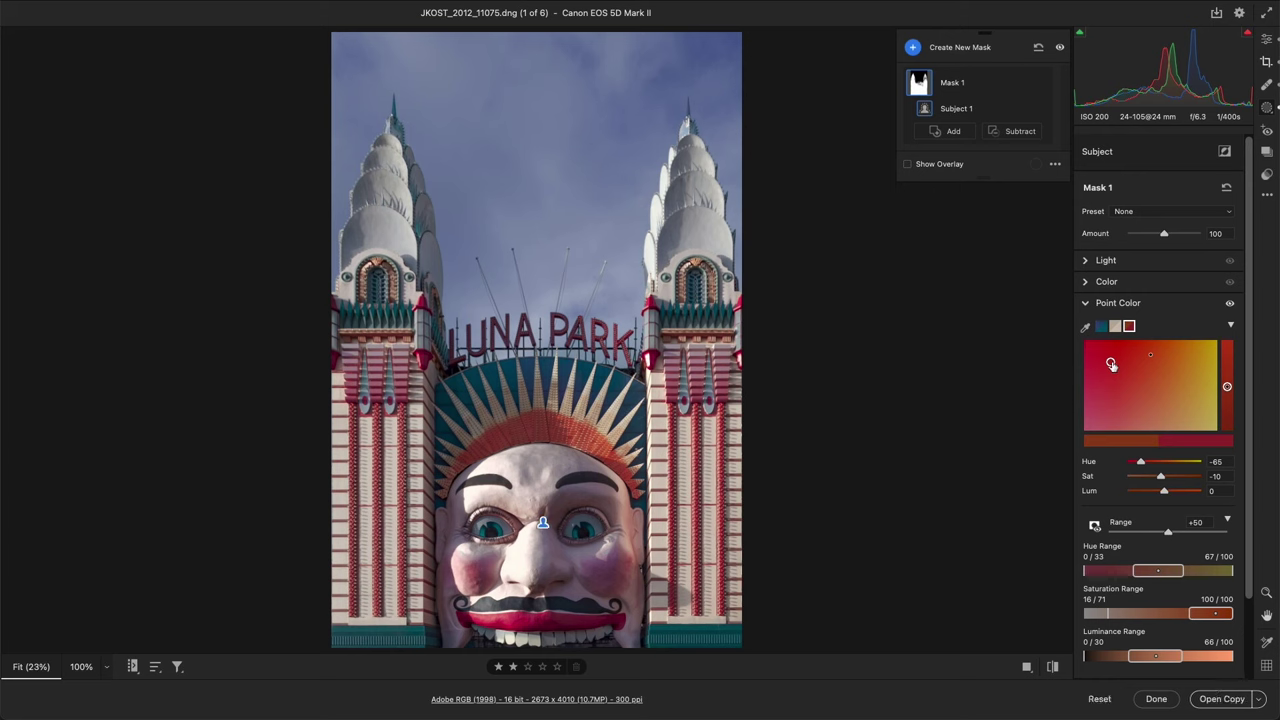
key("alt")
mouse_move(1110, 362)
left_mouse_down()
mouse_move(1133, 386)
mouse_move(1109, 354)
left_mouse_up()
key("alt")
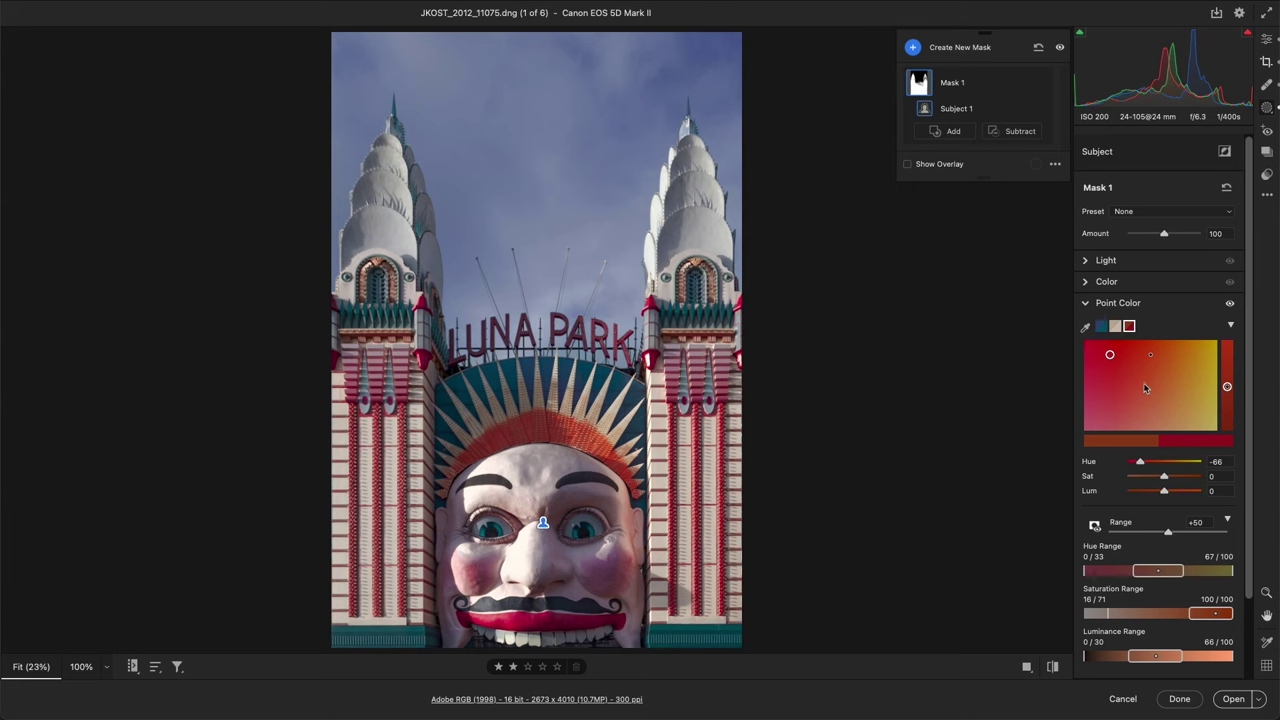
mouse_move(1140, 462)
left_mouse_down()
mouse_move(1207, 475)
mouse_move(1127, 456)
mouse_move(1147, 464)
left_mouse_up()
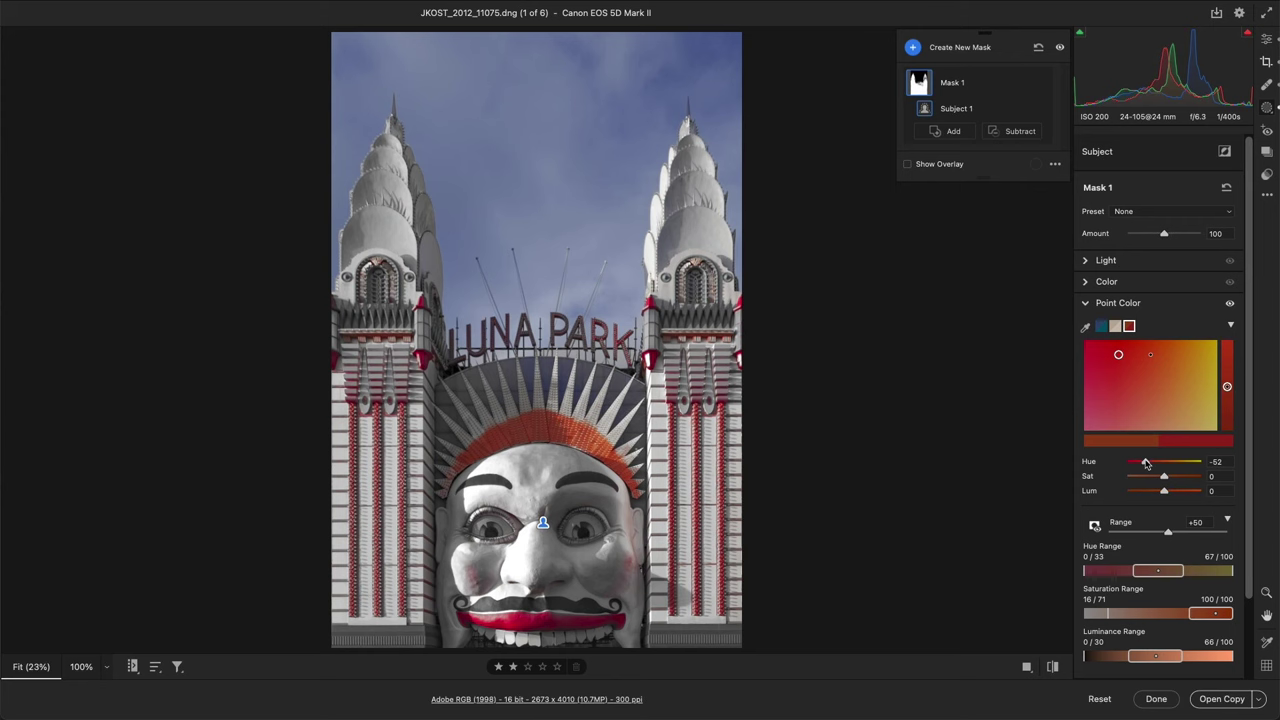
key("alt")
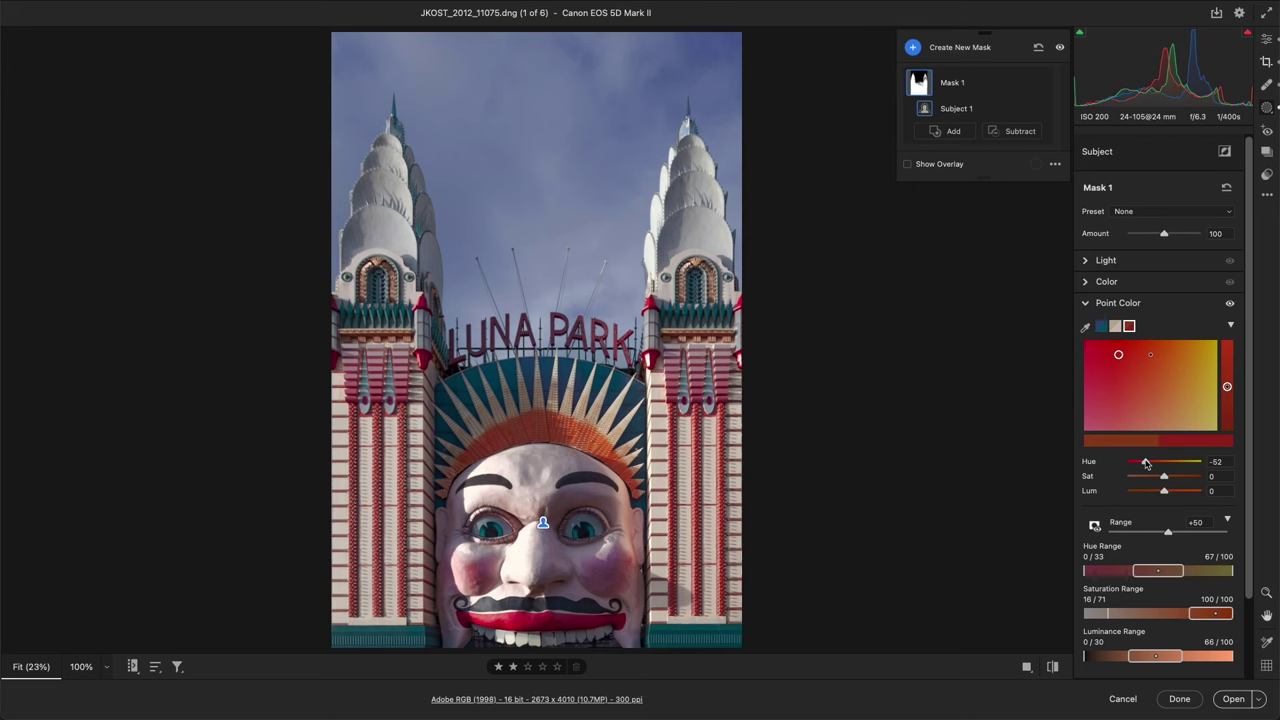